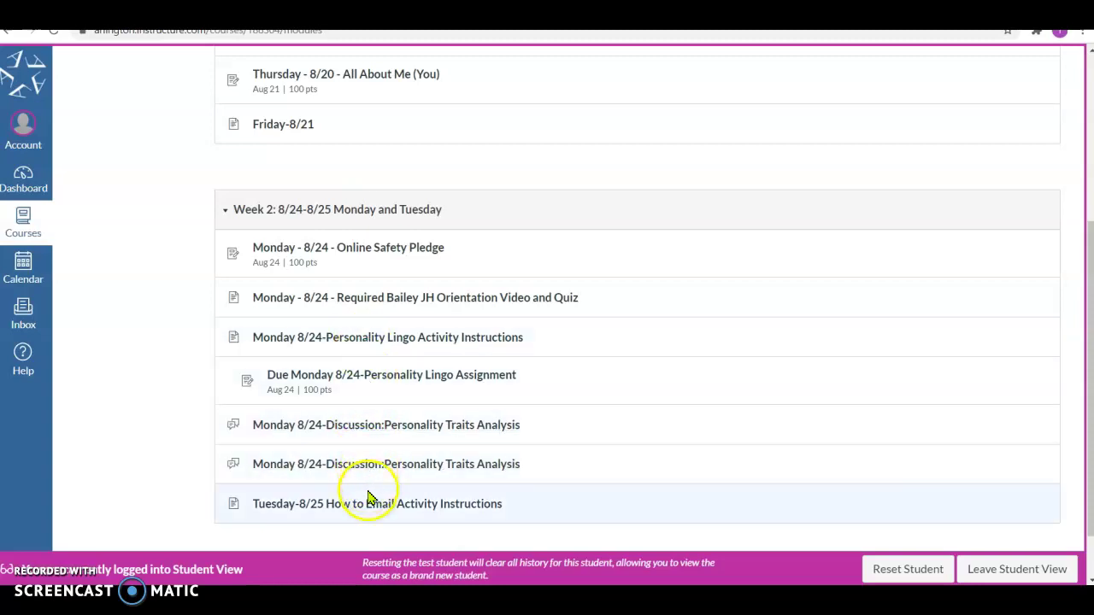
# - Open the 'Tuesday-8/25 How to Email Activity Instructions' item under Week 2 in Modules
pyautogui.click(301, 507)
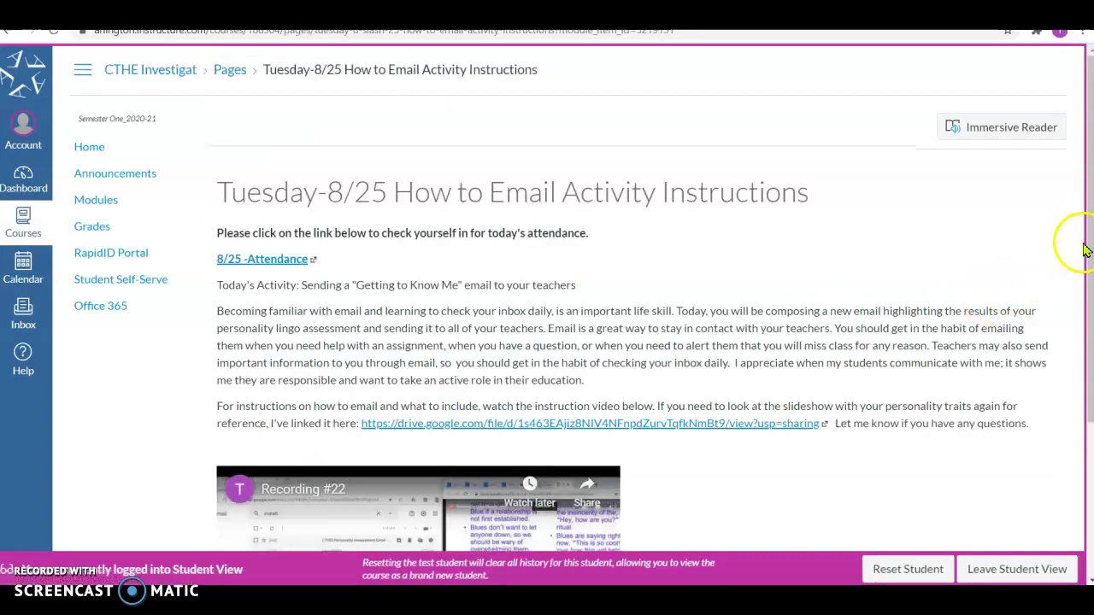
# - Scroll the How to Email instructions and open the linked personality traits slideshow
pyautogui.moveTo(1089, 250); pyautogui.dragTo(1076, 348)
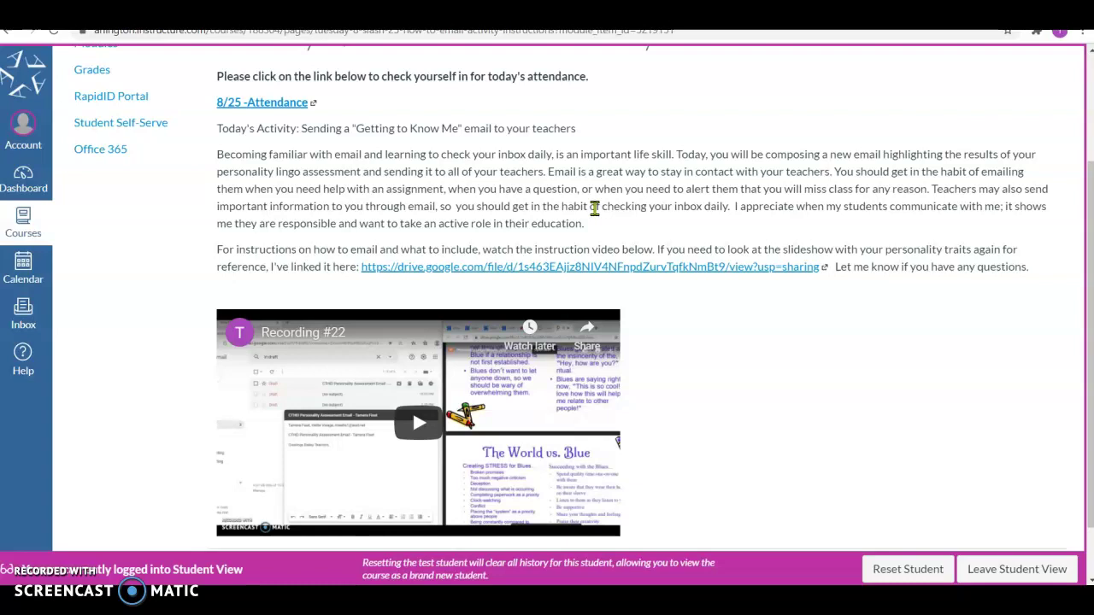
pyautogui.click(663, 275)
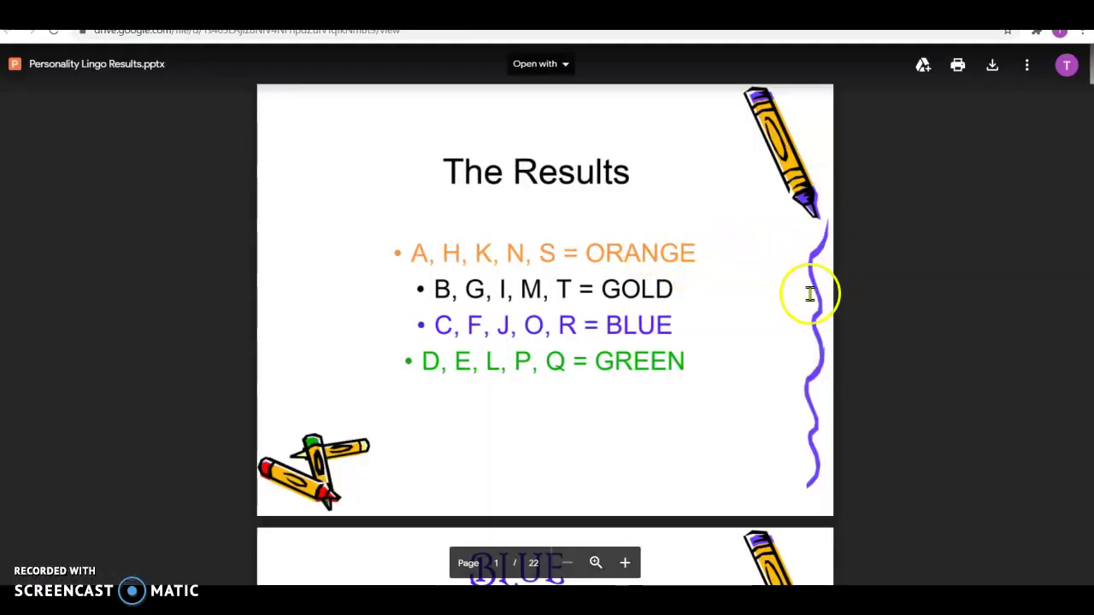
# - Scroll through the Personality Lingo Results slides, then back up to The Results slide
pyautogui.scroll(-6, 809, 294)
pyautogui.scroll(-9, 545, 314)
pyautogui.scroll(-12, 546, 314)
pyautogui.scroll(-12, 545, 315)
pyautogui.scroll(-12, 545, 315)
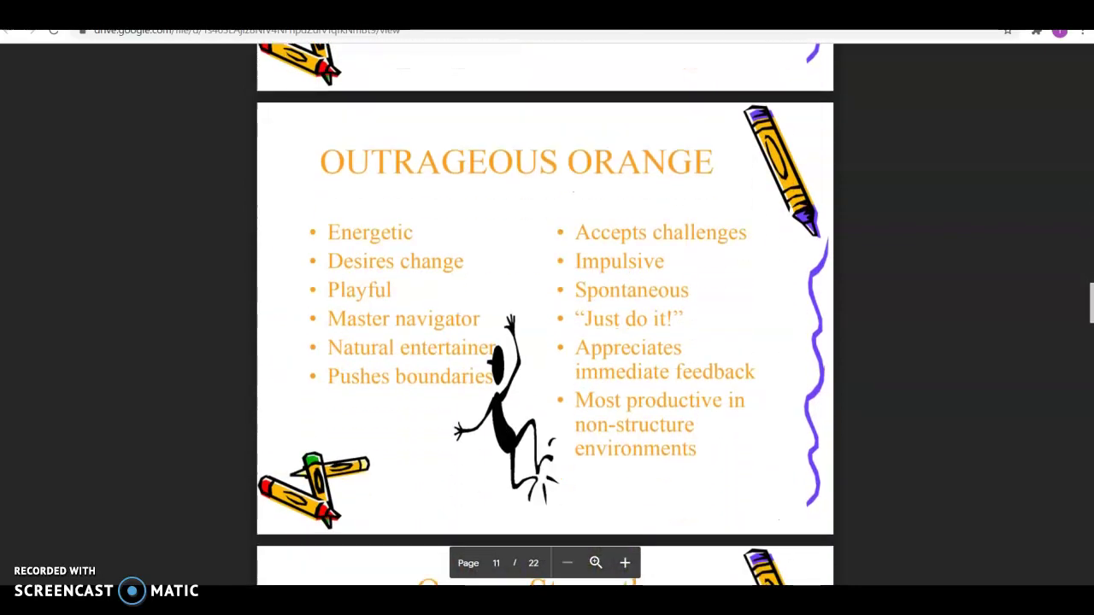
pyautogui.scroll(-12, 545, 315)
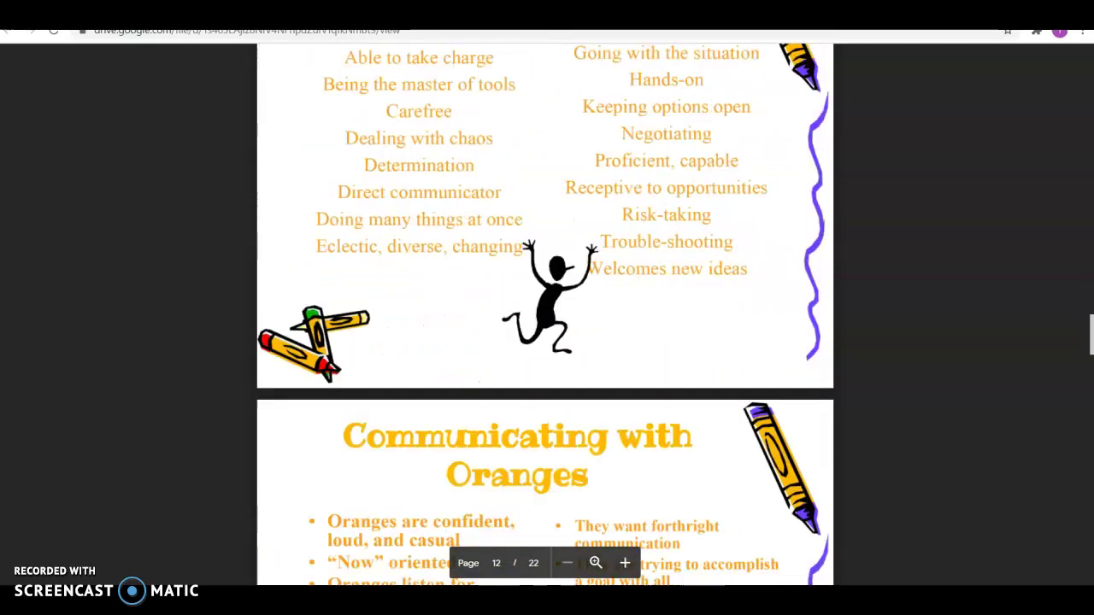
pyautogui.scroll(-6, 545, 315)
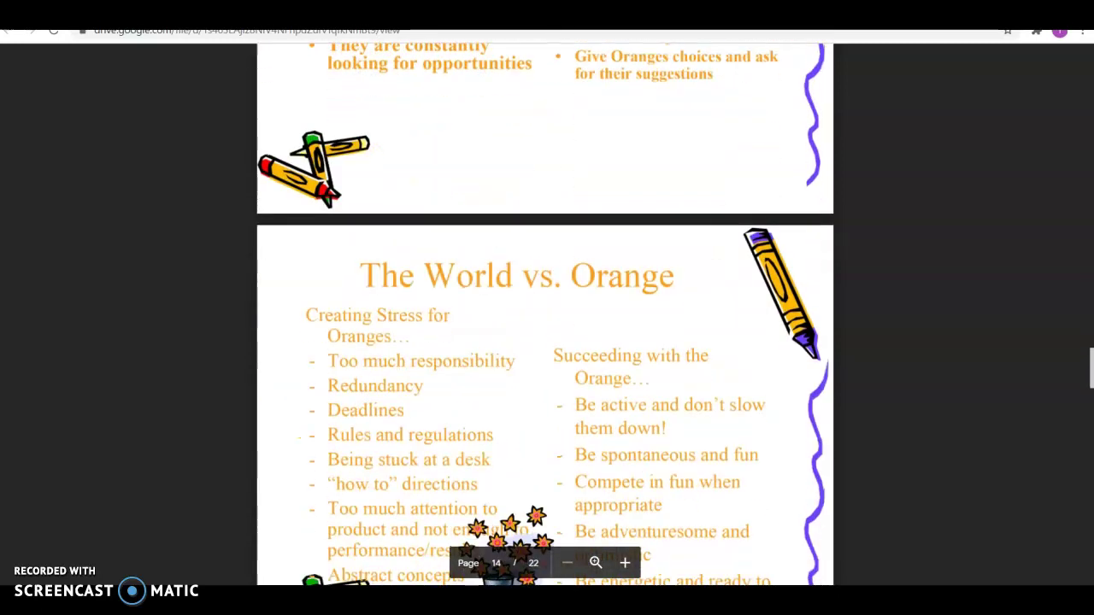
pyautogui.scroll(-1, 545, 315)
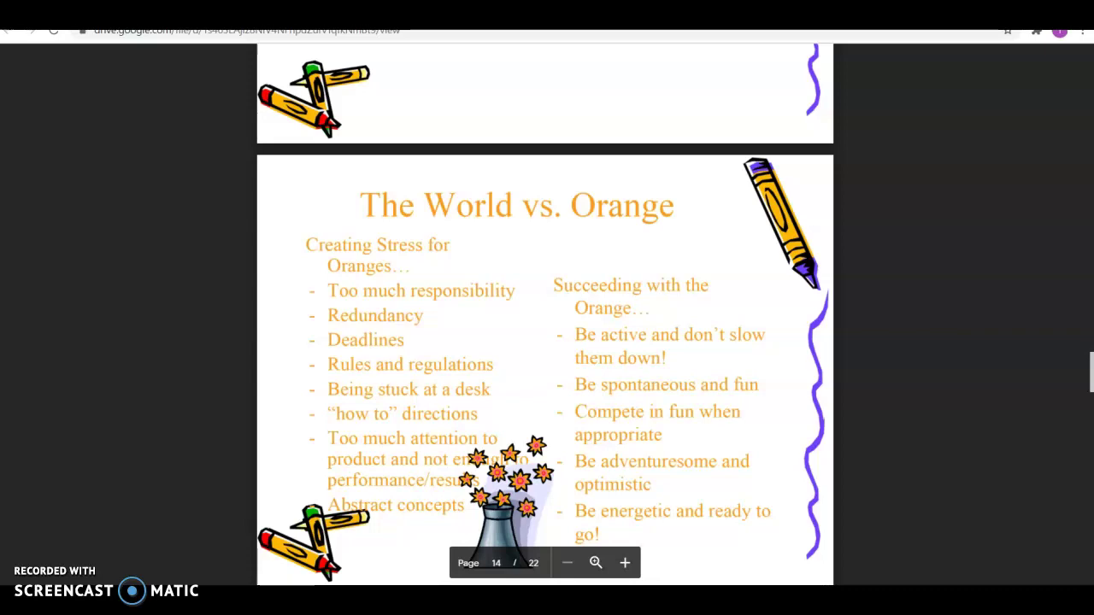
pyautogui.scroll(20, 545, 315)
pyautogui.scroll(20, 632, 312)
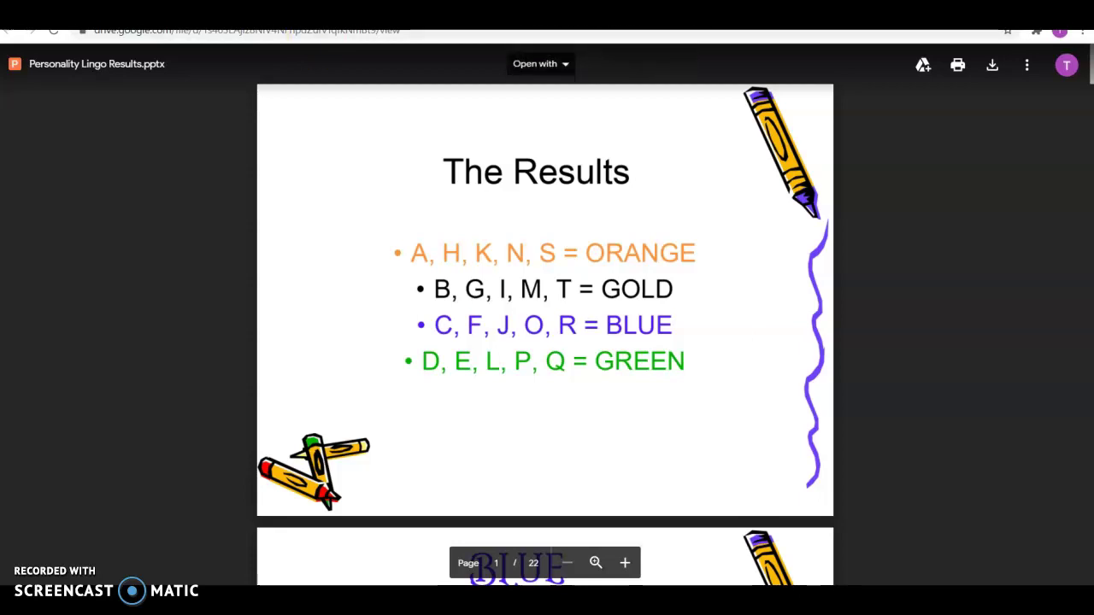
# - Go back through the Canvas and RapidIdentity tabs, then bring up the Gmail window
pyautogui.click(461, 12)
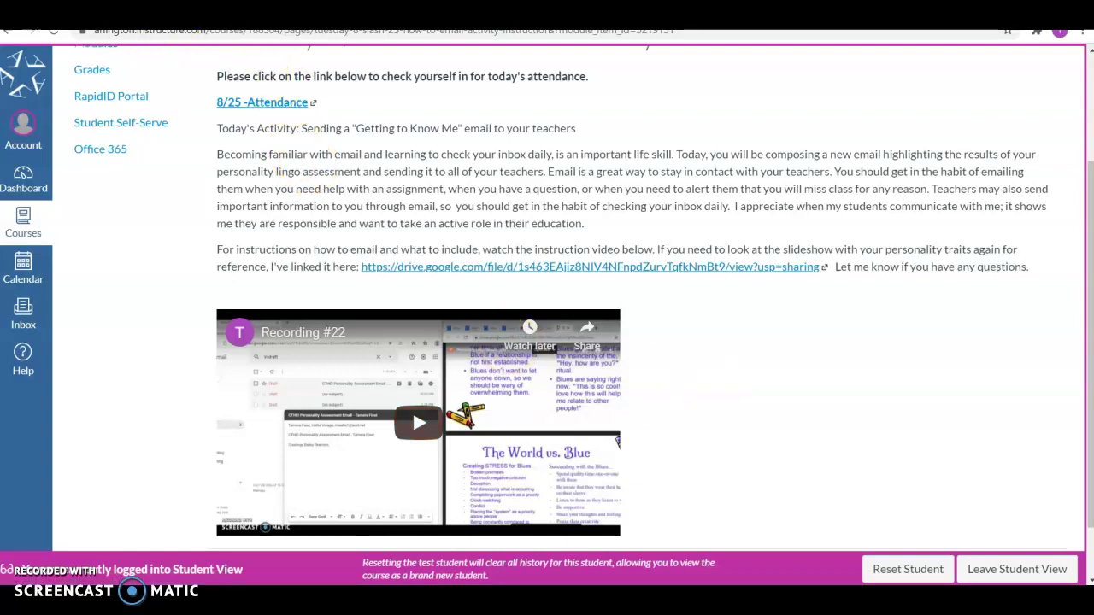
pyautogui.click(235, 12)
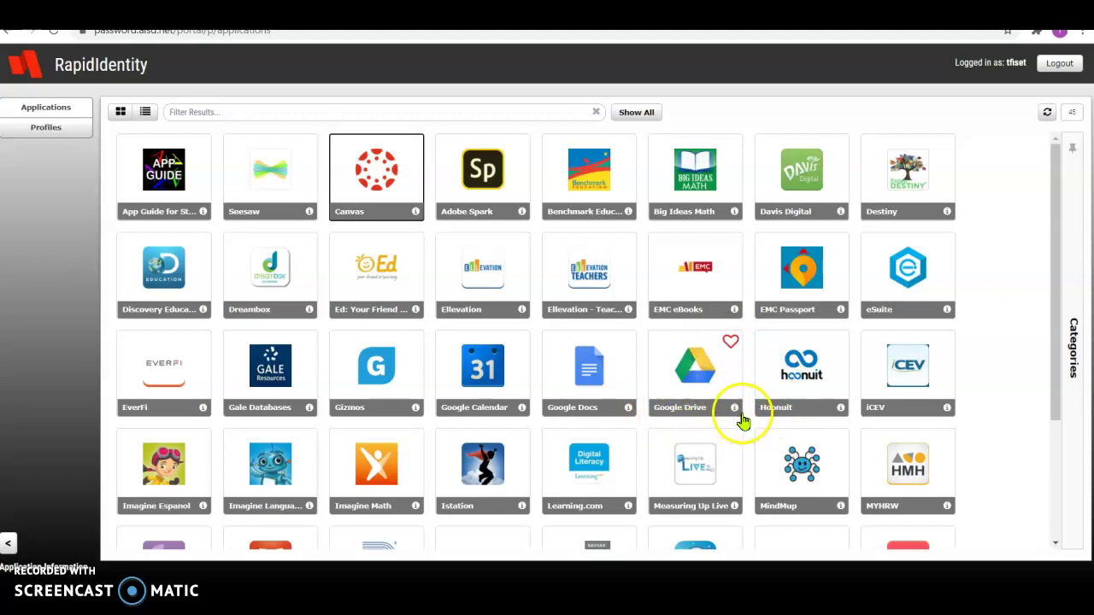
pyautogui.click(402, 600)
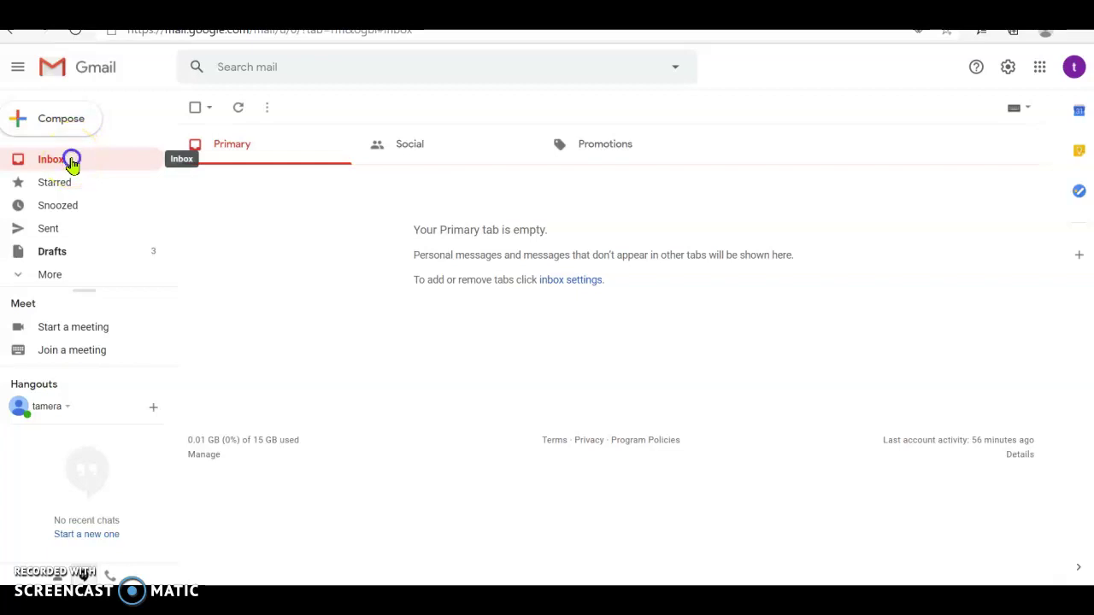
# - Show the inbox, then open Sent to see the six earlier personality-assessment emails
pyautogui.click(72, 162)
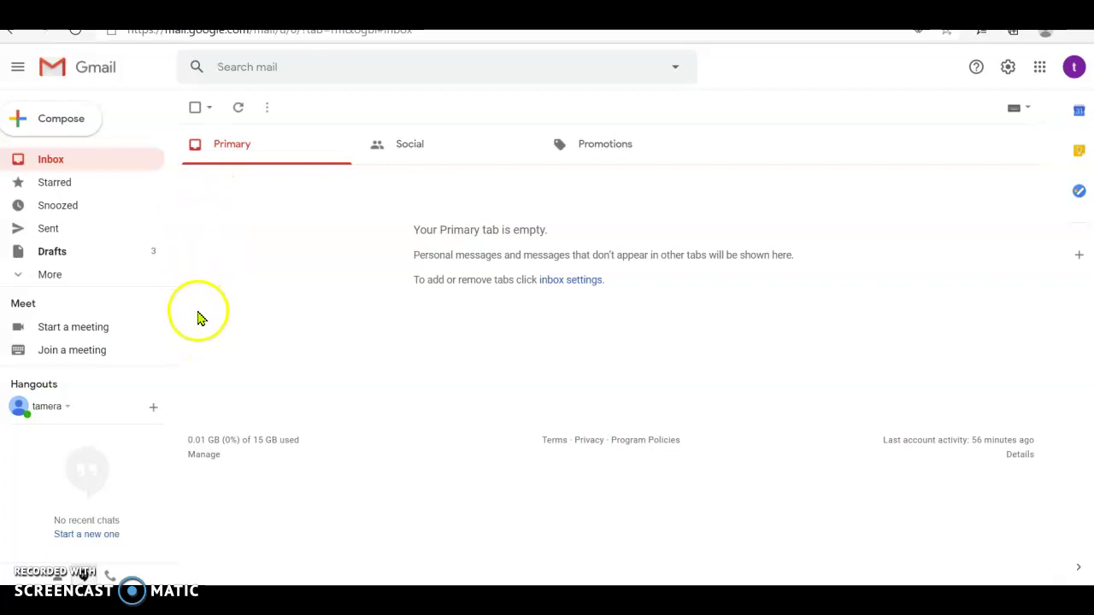
pyautogui.click(196, 110)
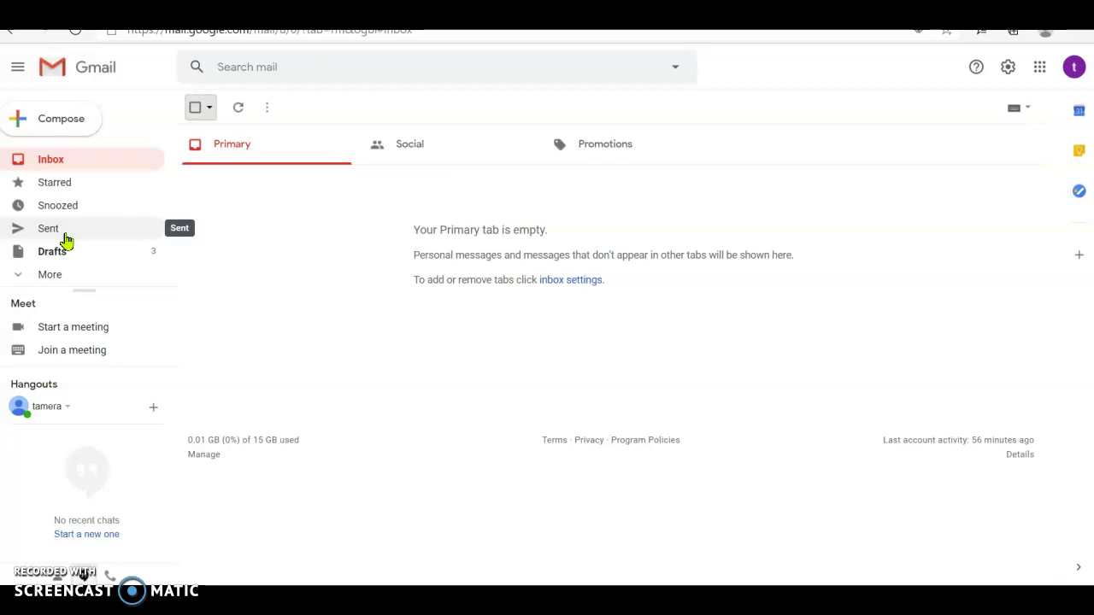
pyautogui.click(51, 230)
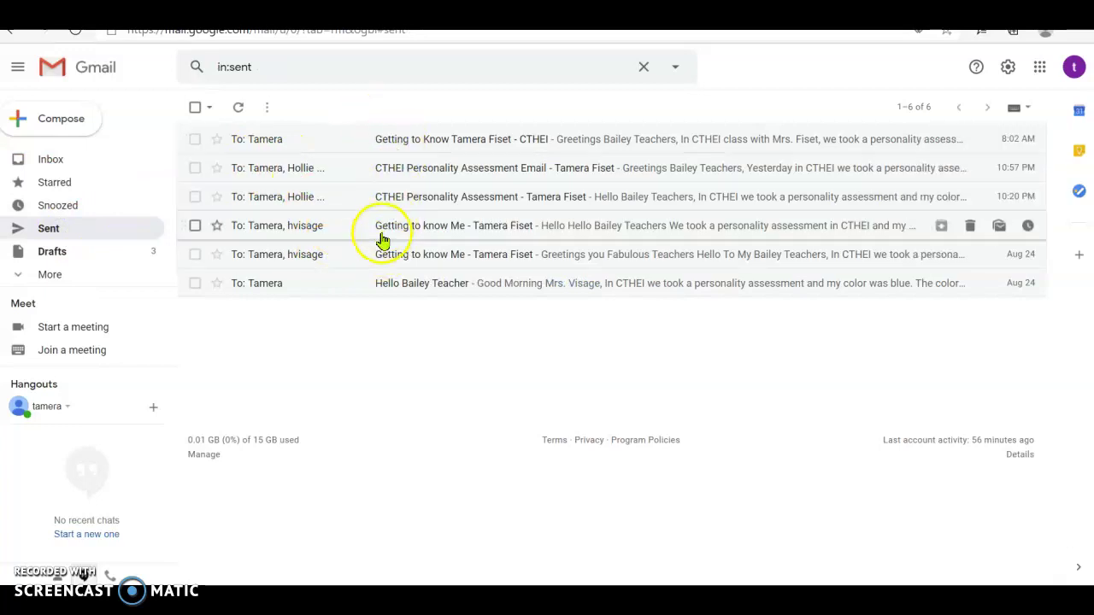
# - Look over the Getting to Know You draft in Drafts, then start a blank new message
pyautogui.click(58, 253)
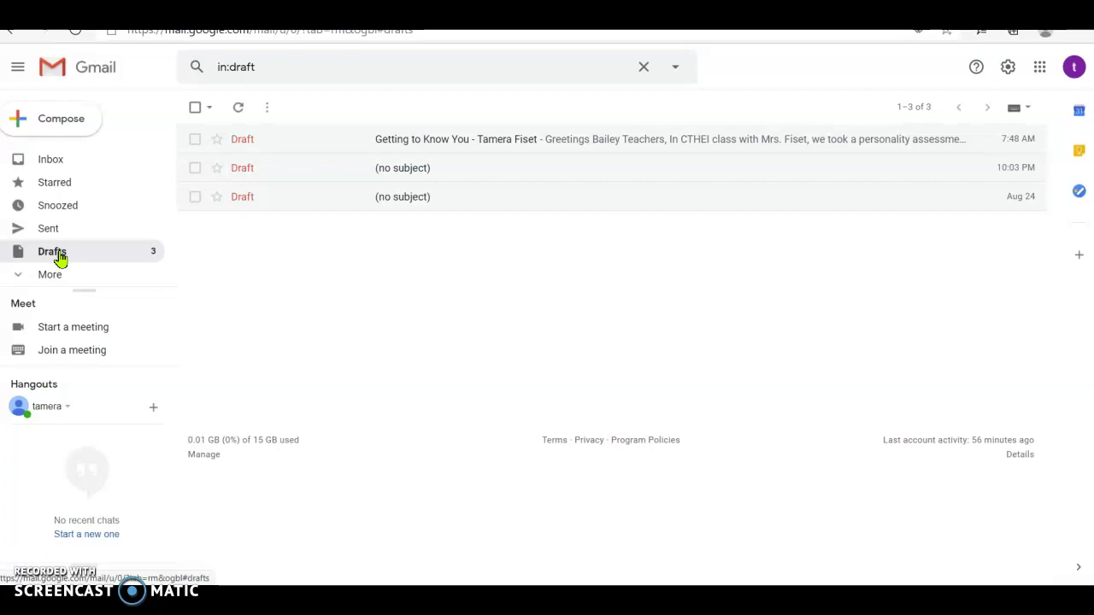
pyautogui.click(75, 258)
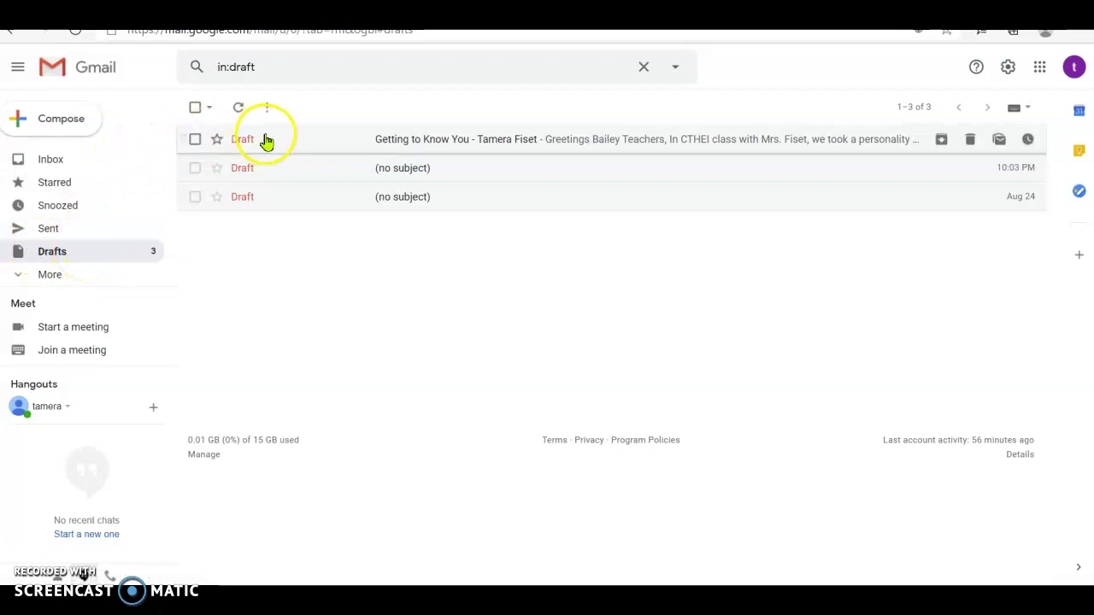
pyautogui.click(420, 145)
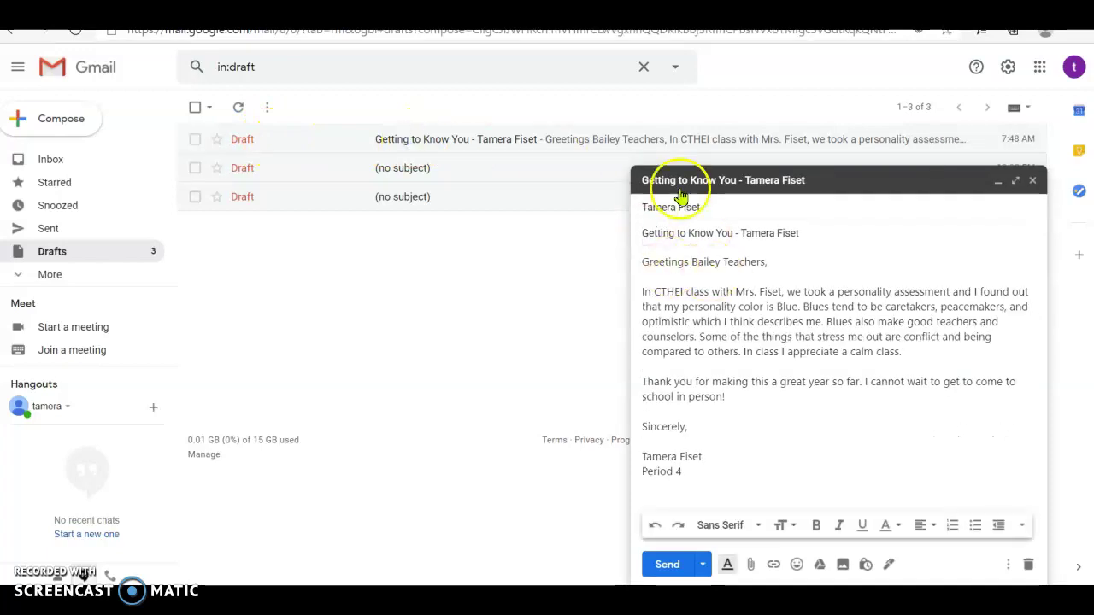
pyautogui.click(1033, 181)
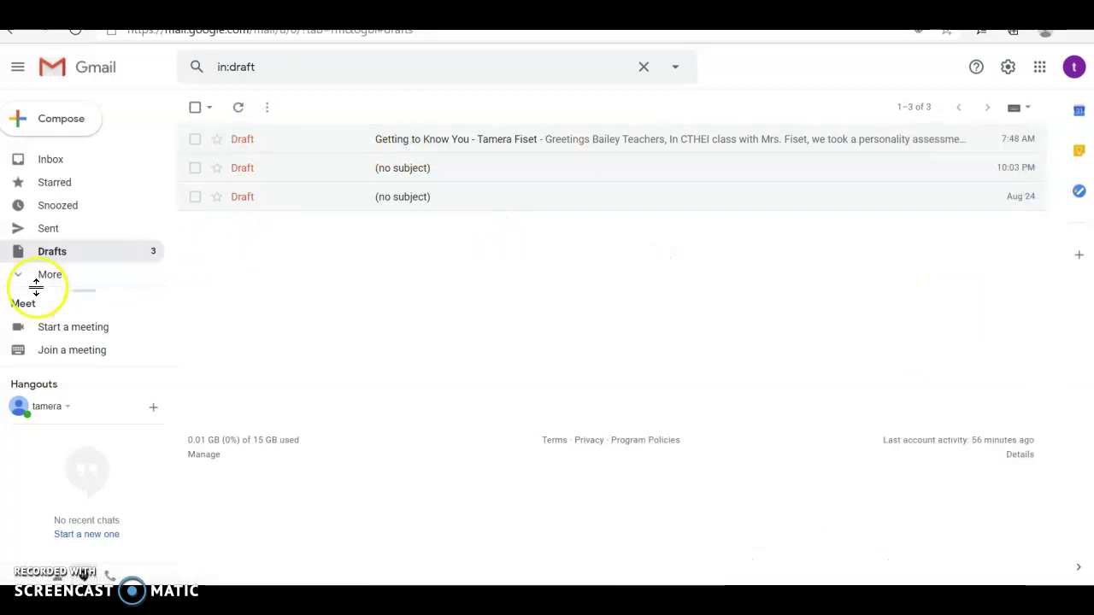
pyautogui.click(18, 278)
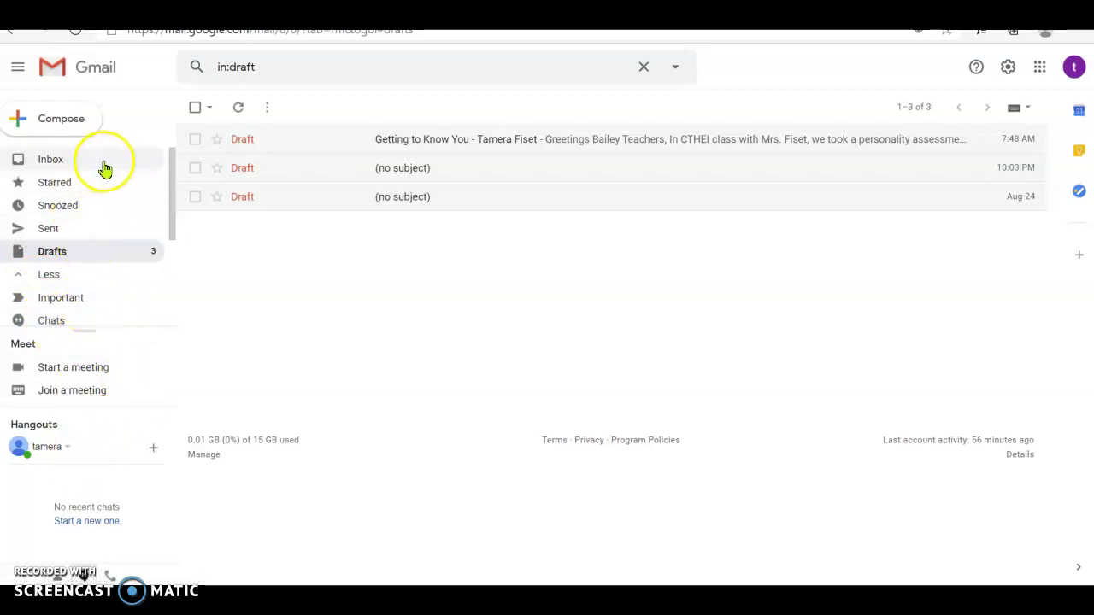
pyautogui.click(69, 126)
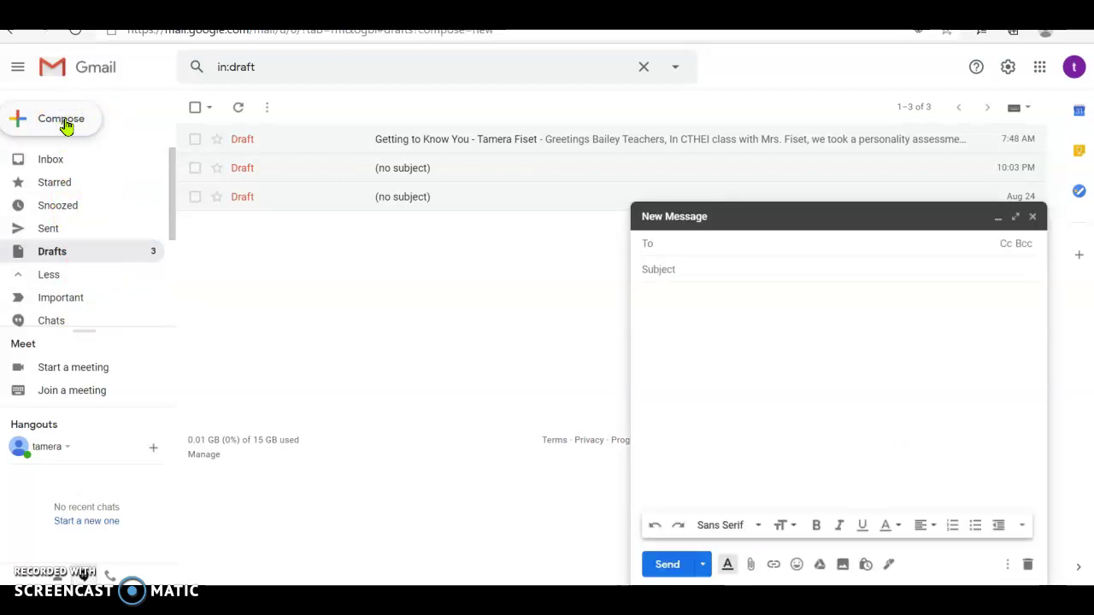
# - Add three teachers to the To field by typing partial names and picking suggested contacts
pyautogui.click(667, 241)
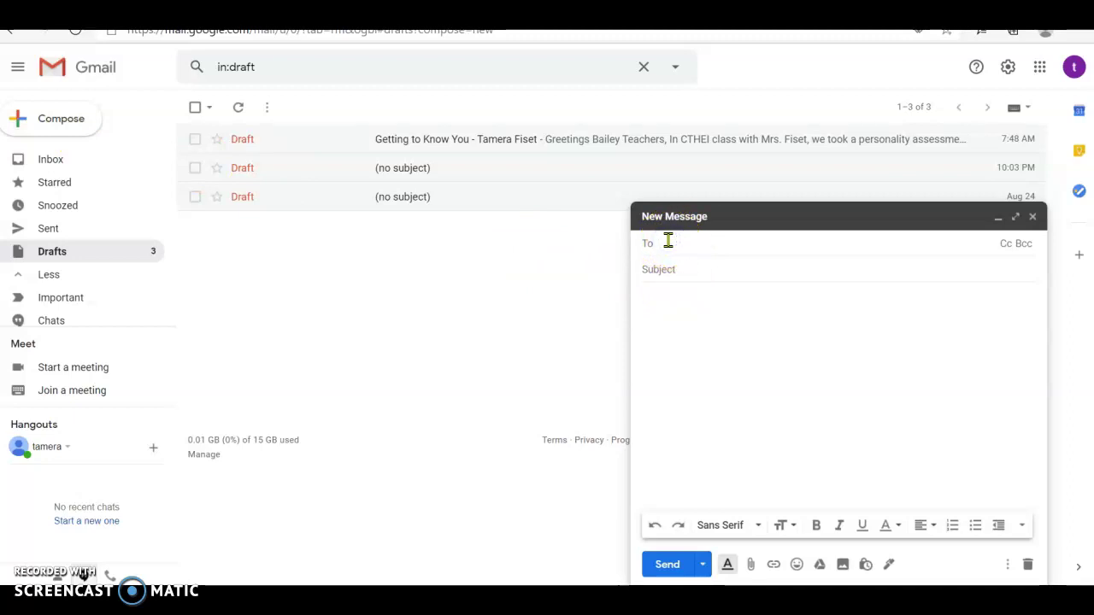
pyautogui.write('fiset')
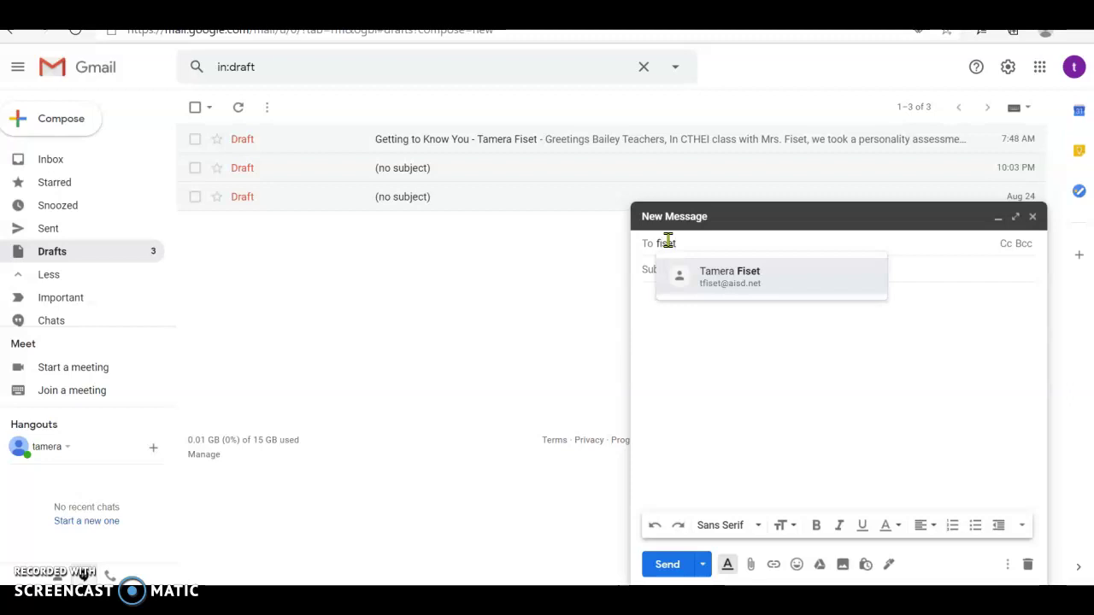
pyautogui.click(749, 288)
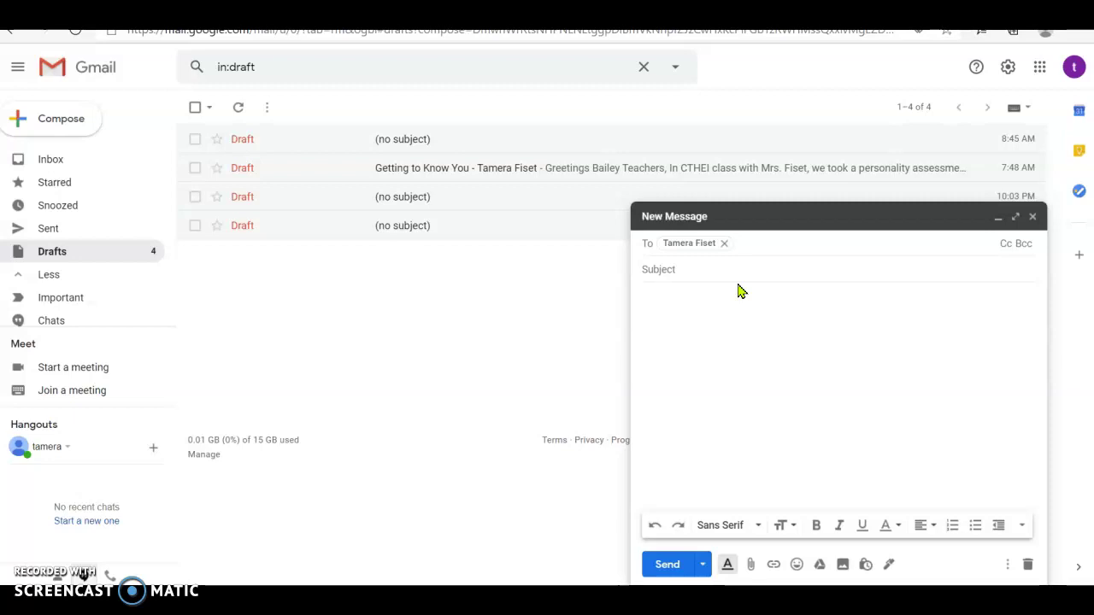
pyautogui.write('vis')
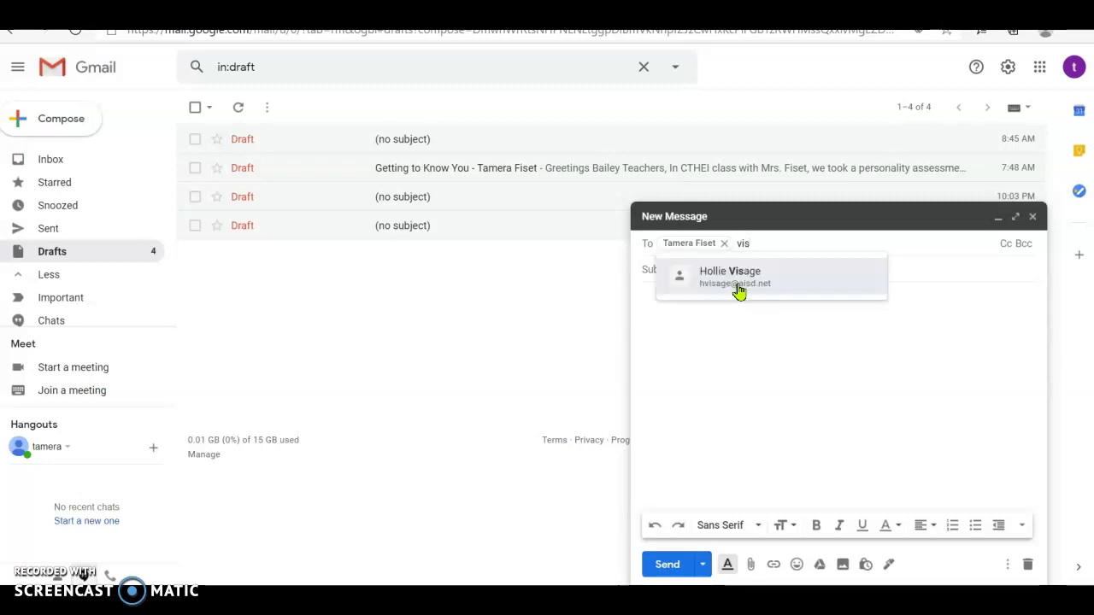
pyautogui.click(741, 286)
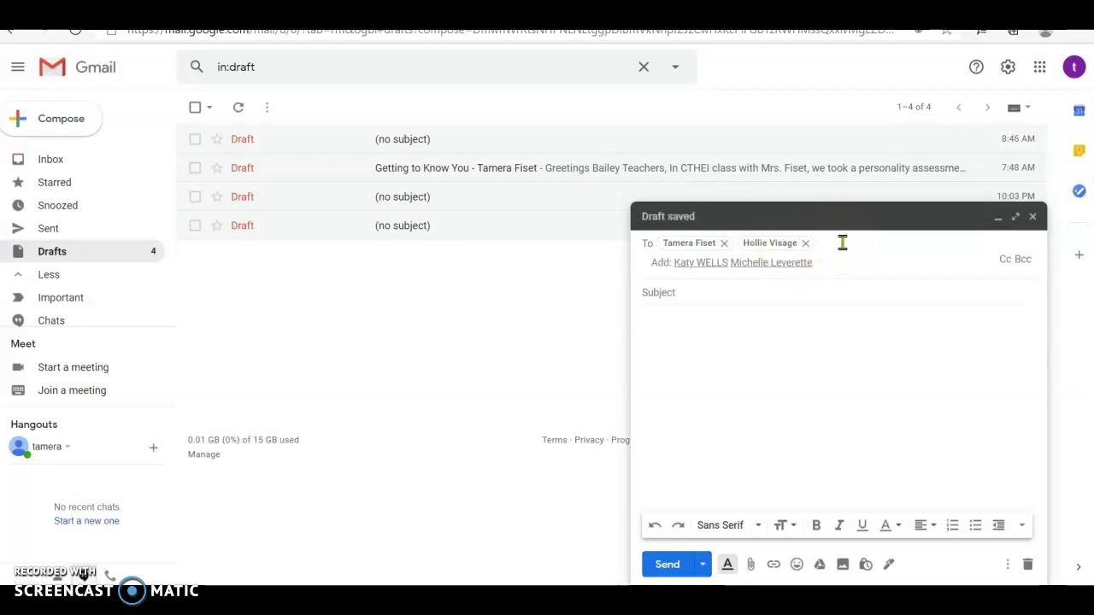
pyautogui.write('we')
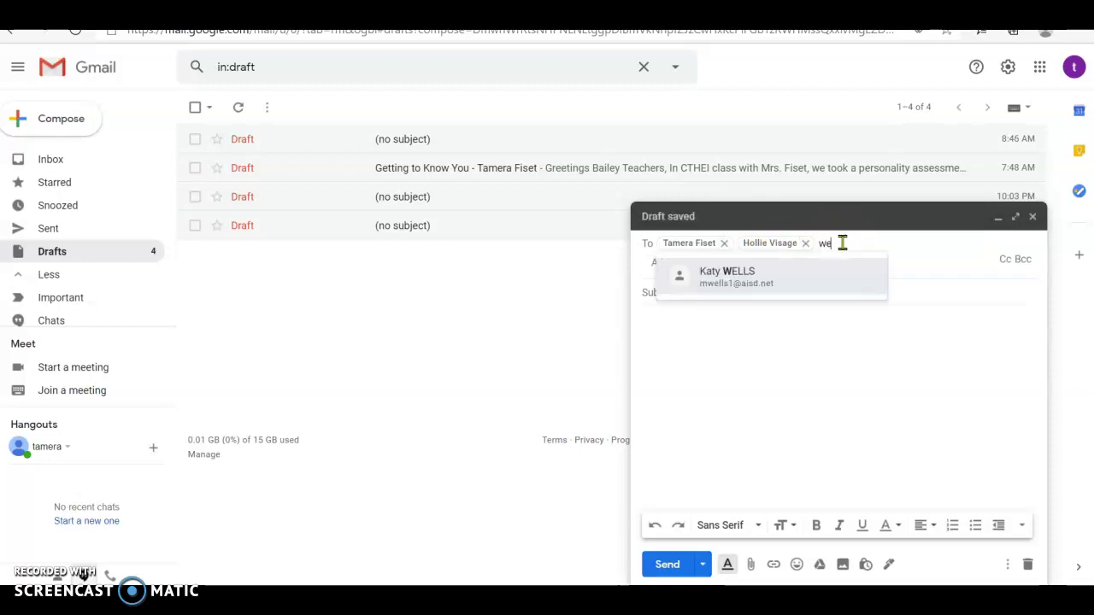
pyautogui.click(737, 278)
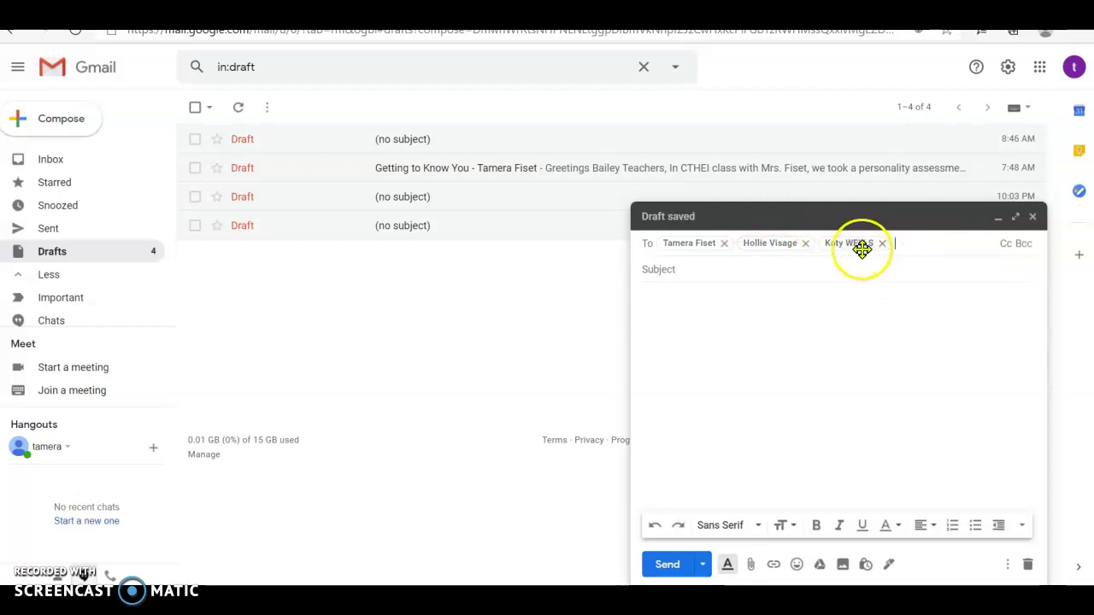
pyautogui.moveTo(862, 247)
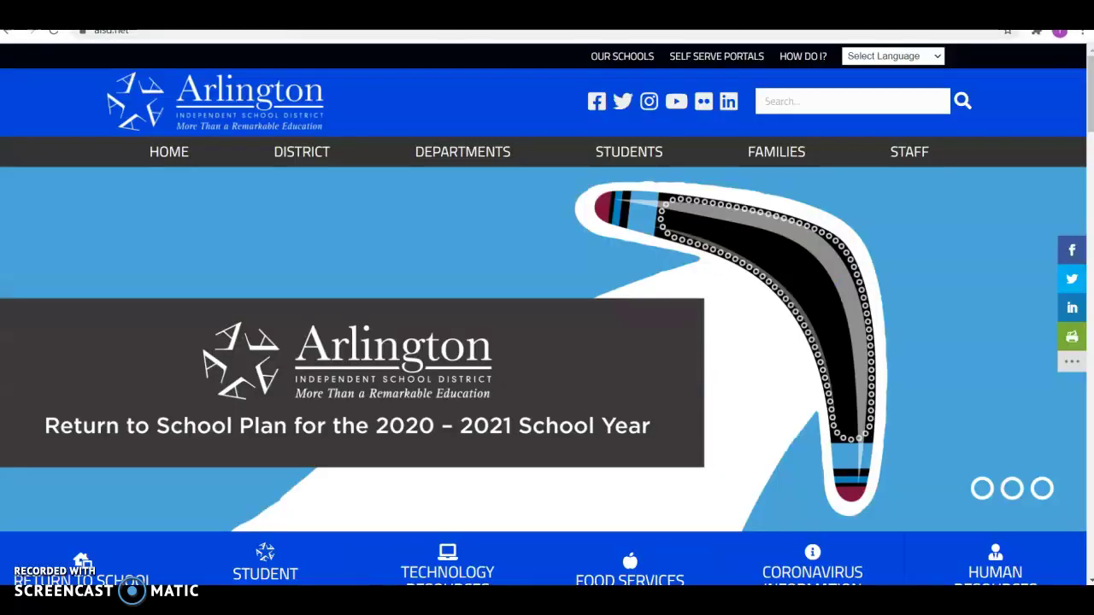
# - Navigate the Arlington ISD site through Our Schools to the Bailey Junior High staff page
pyautogui.click(299, 157)
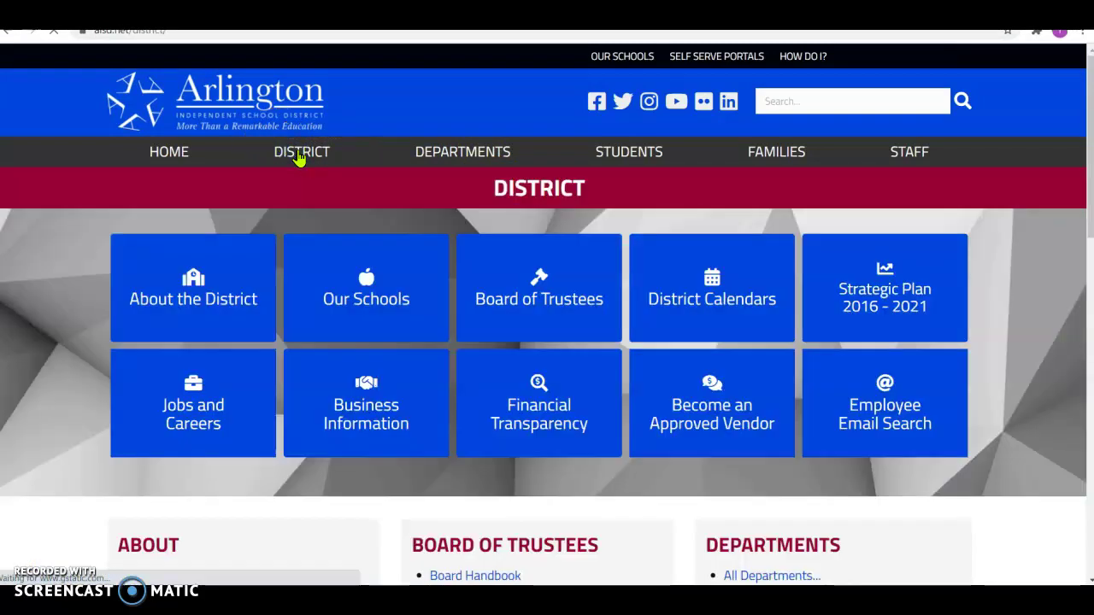
pyautogui.click(369, 293)
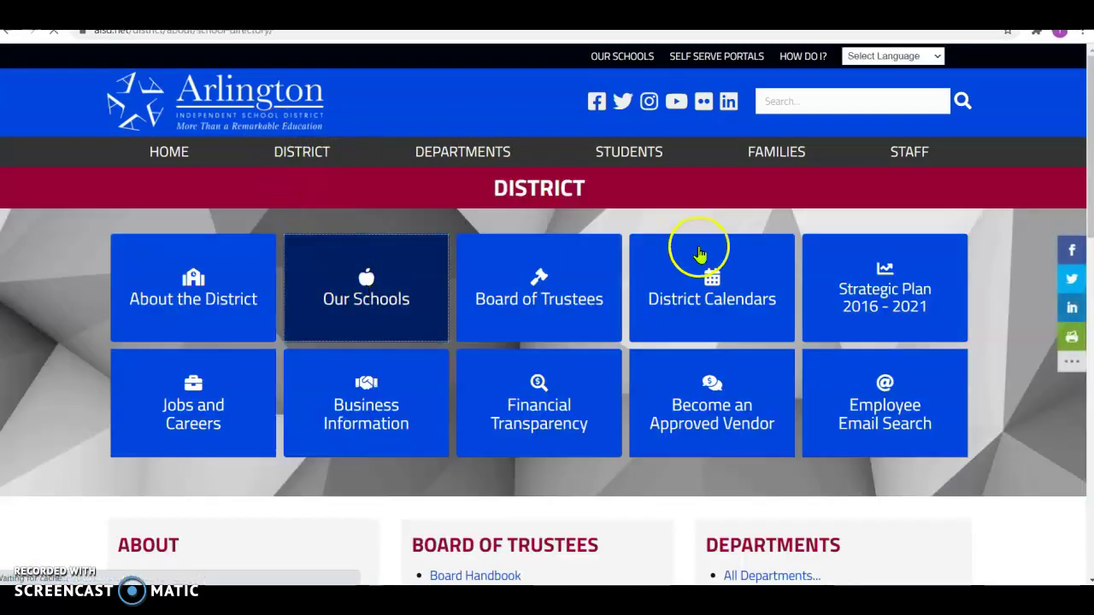
pyautogui.scroll(-15, 988, 180)
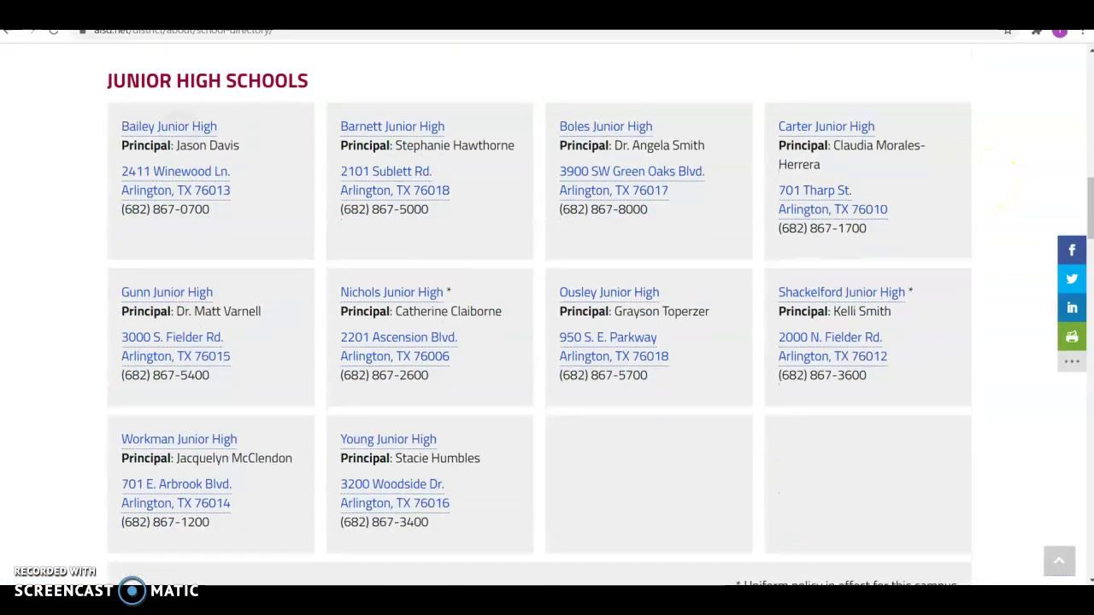
pyautogui.click(178, 126)
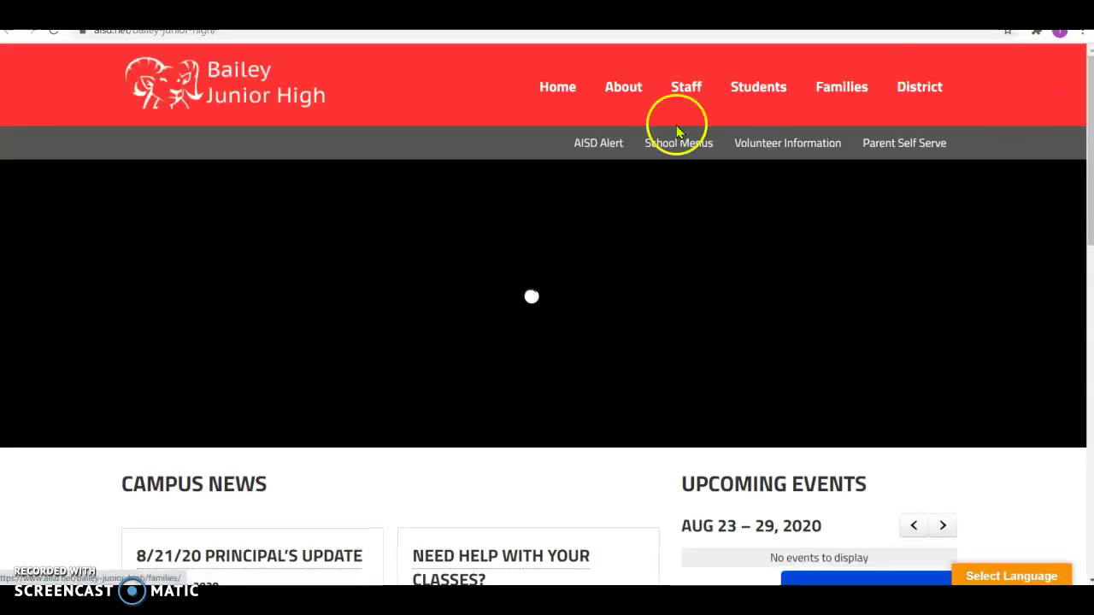
pyautogui.click(695, 87)
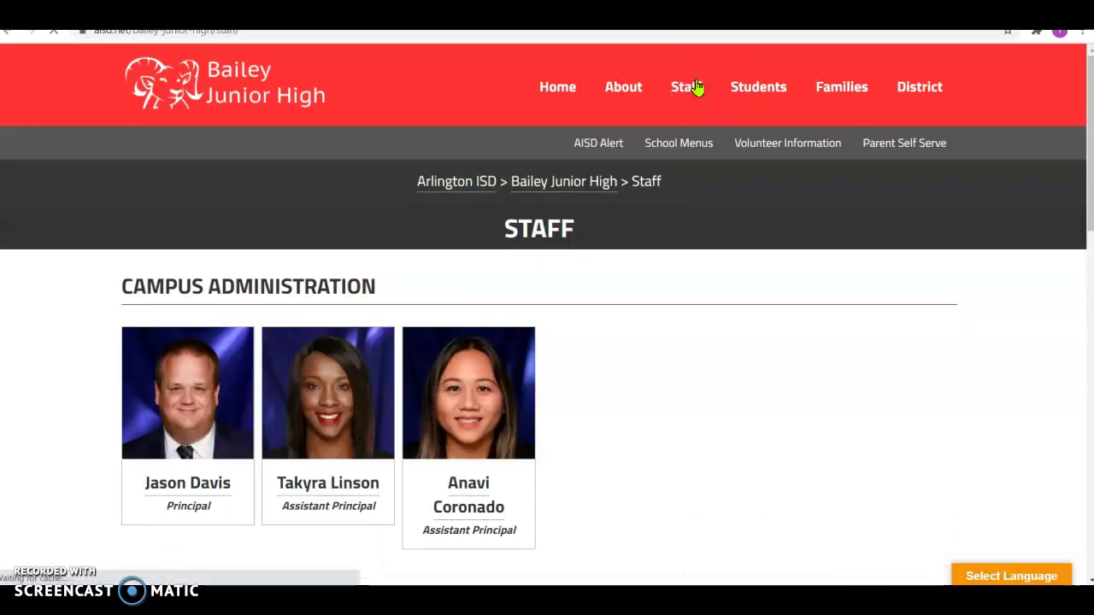
# - Open a teacher's staff profile, select her email address, and return to Gmail
pyautogui.moveTo(1082, 140); pyautogui.dragTo(1087, 337)
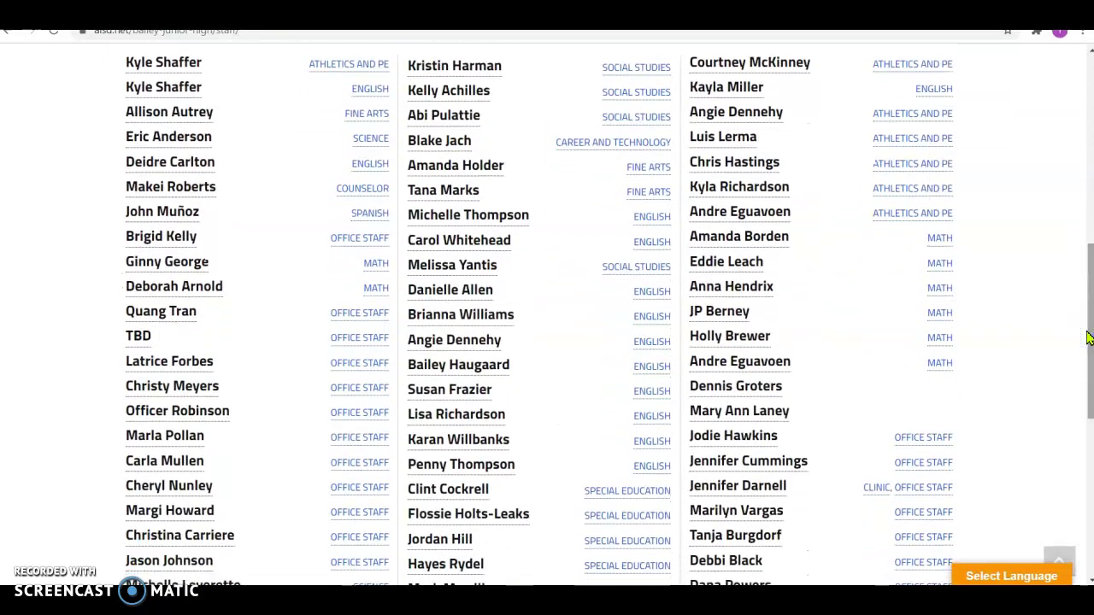
pyautogui.click(462, 192)
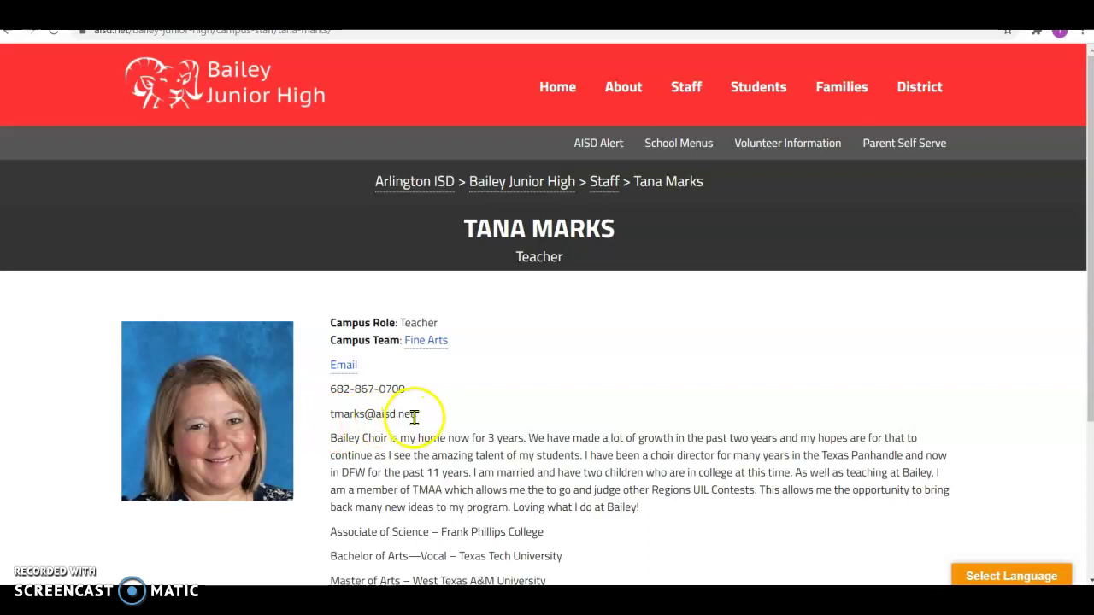
pyautogui.moveTo(332, 414); pyautogui.dragTo(417, 418)
pyautogui.hotkey('ctrl', 'c')
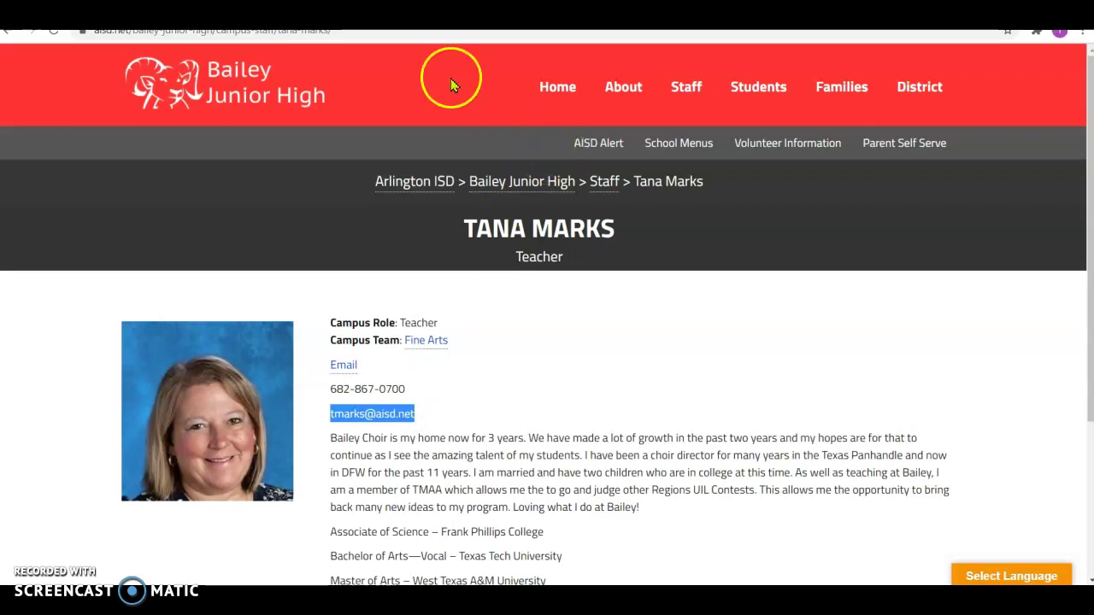
pyautogui.hotkey('alt', 'Tab')
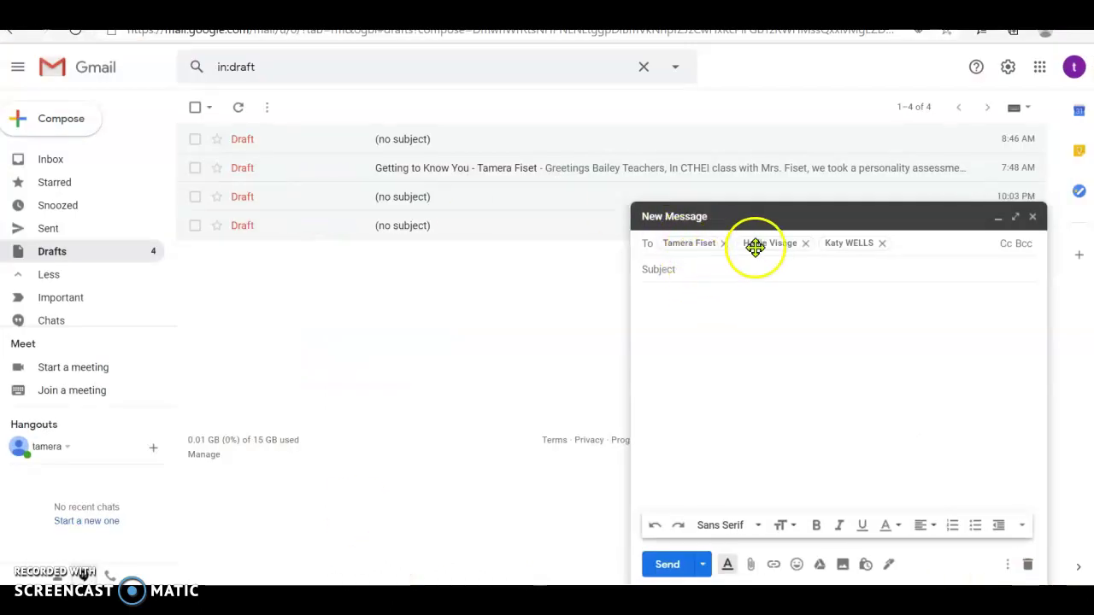
# - Paste the teacher's address as a fourth recipient and set the subject 'Getting to know [student] - 4th period'
pyautogui.click(900, 244)
pyautogui.hotkey('ctrl', 'v')
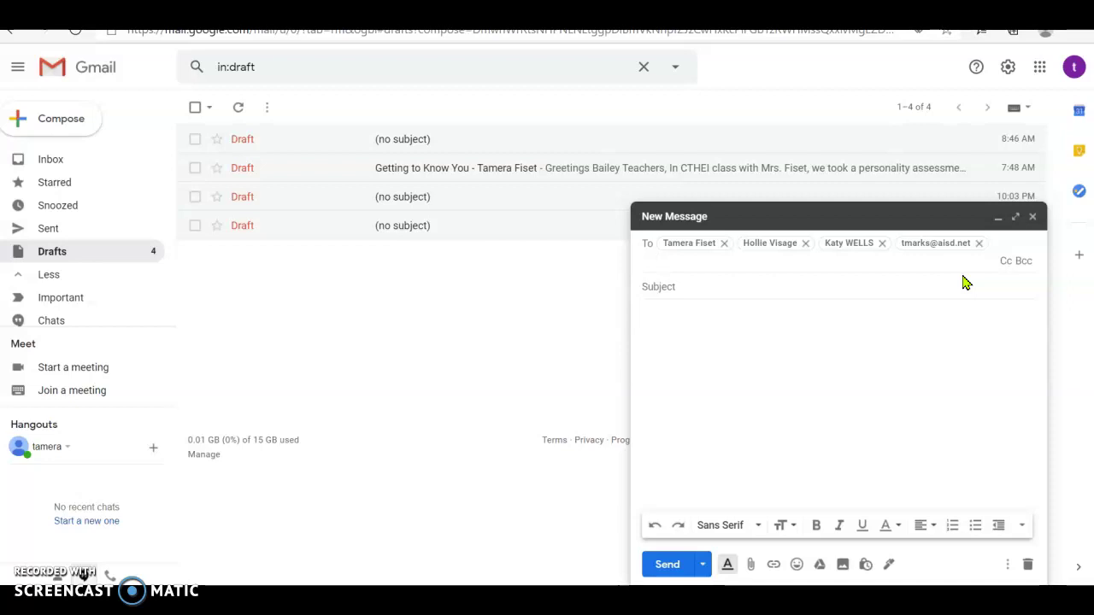
pyautogui.click(709, 287)
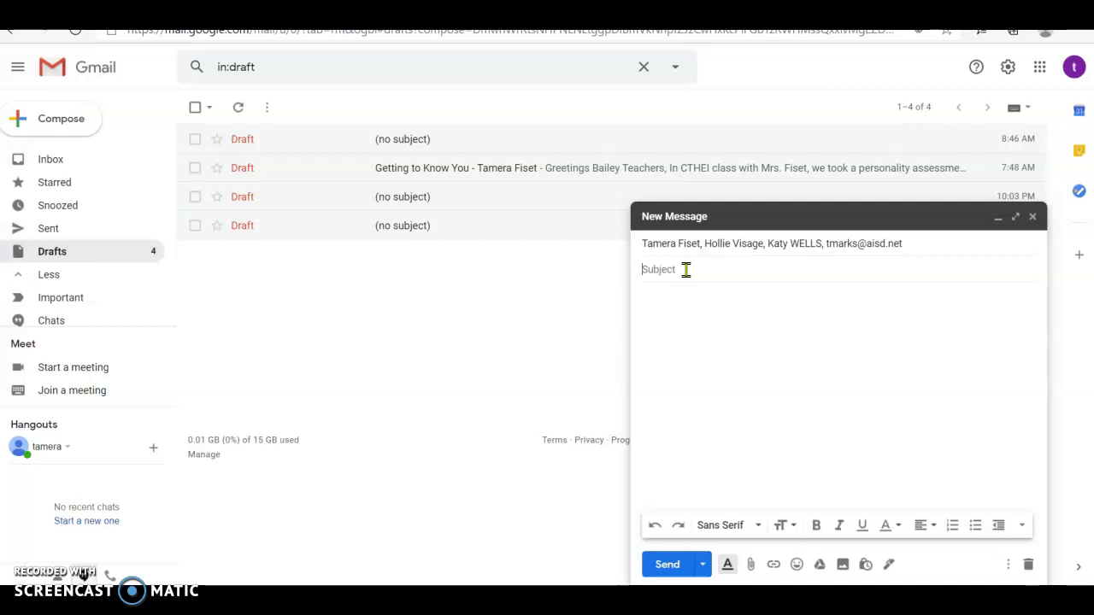
pyautogui.write('Getting to know Tamera Fiset - 4th ')
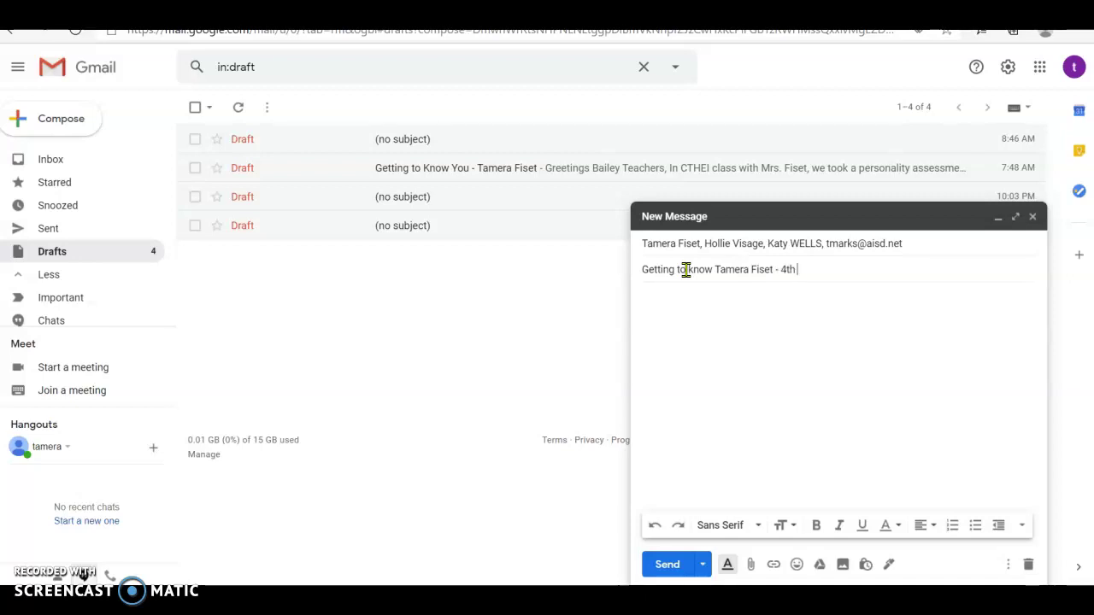
pyautogui.write('period')
pyautogui.click(691, 275)
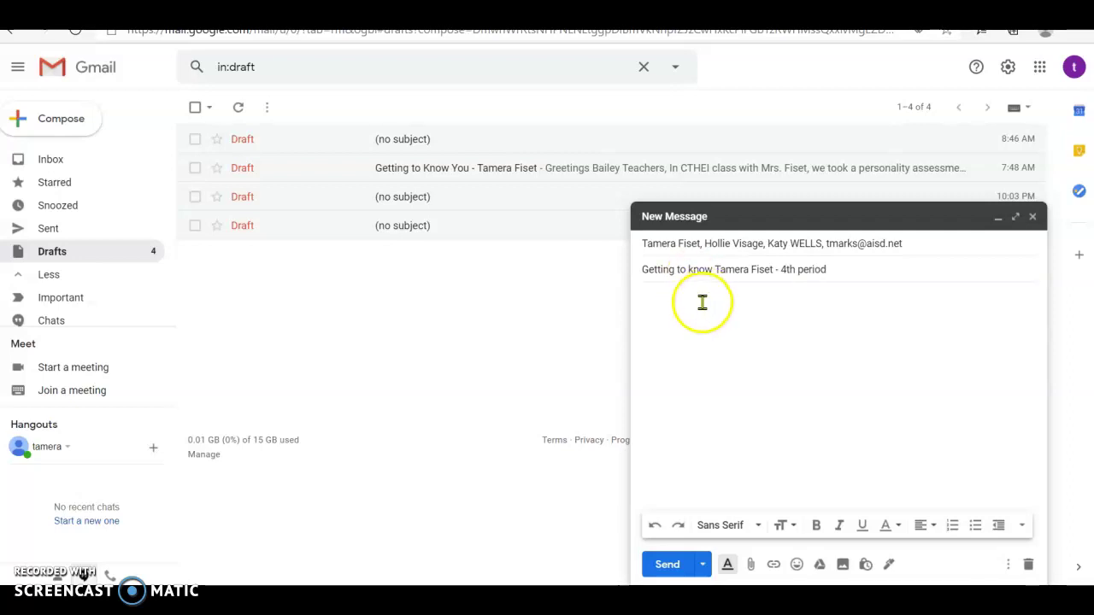
pyautogui.click(681, 301)
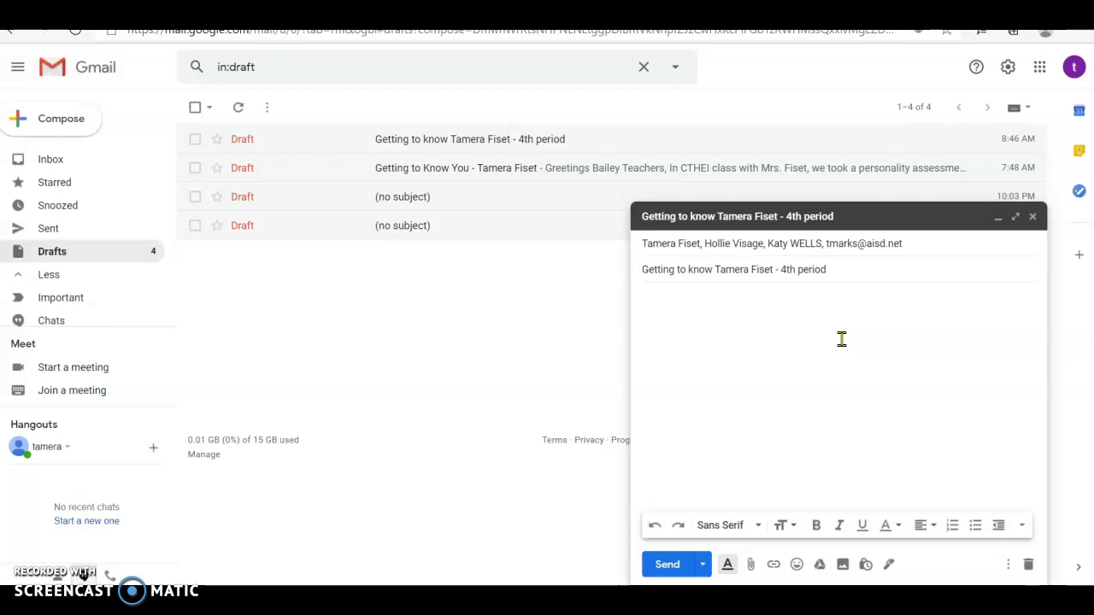
# - Type the greeting 'Good Morning Ba' in the message body
pyautogui.write('Good Morning Bailey Teachers,')
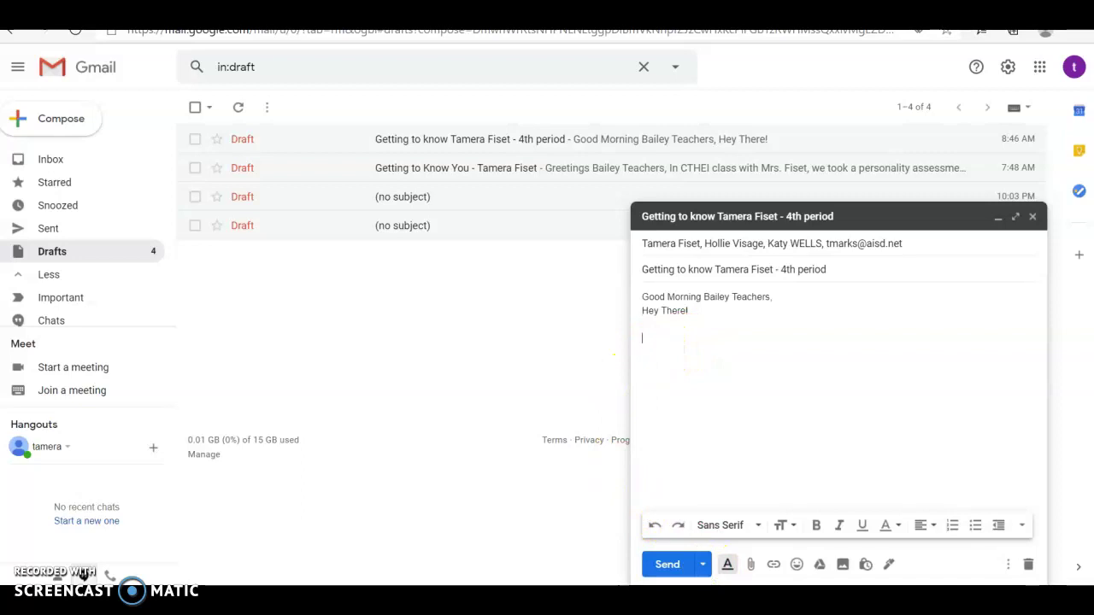
# - Copy the whole Blue-personality letter from Word and paste it into the Gmail body
pyautogui.hotkey('alt', 'Tab')
pyautogui.click(321, 237)
pyautogui.moveTo(321, 237); pyautogui.dragTo(407, 425)
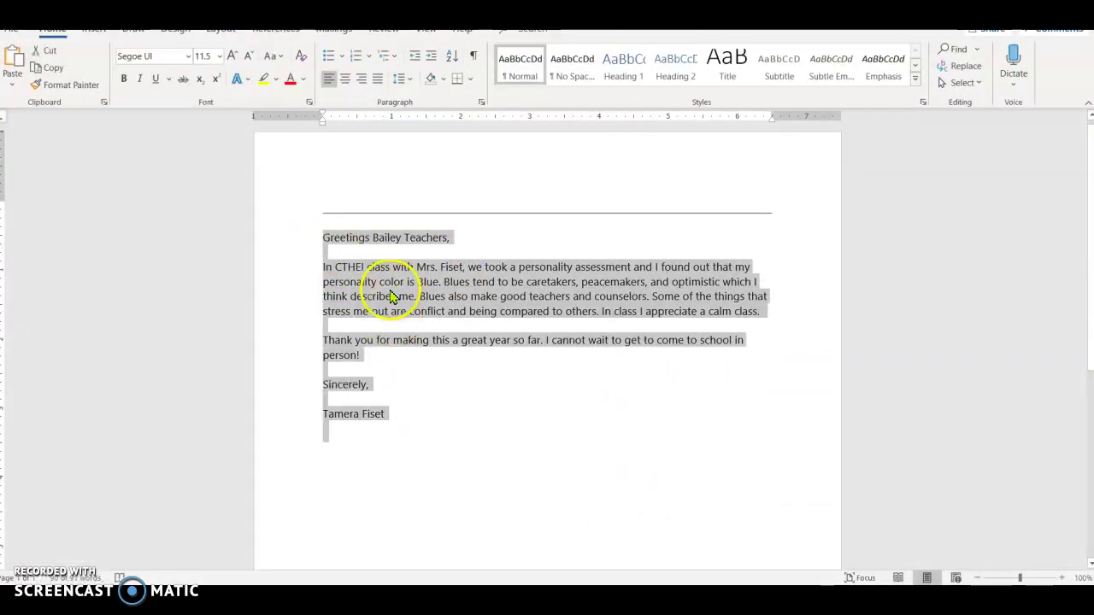
pyautogui.rightClick(391, 295)
pyautogui.click(421, 322)
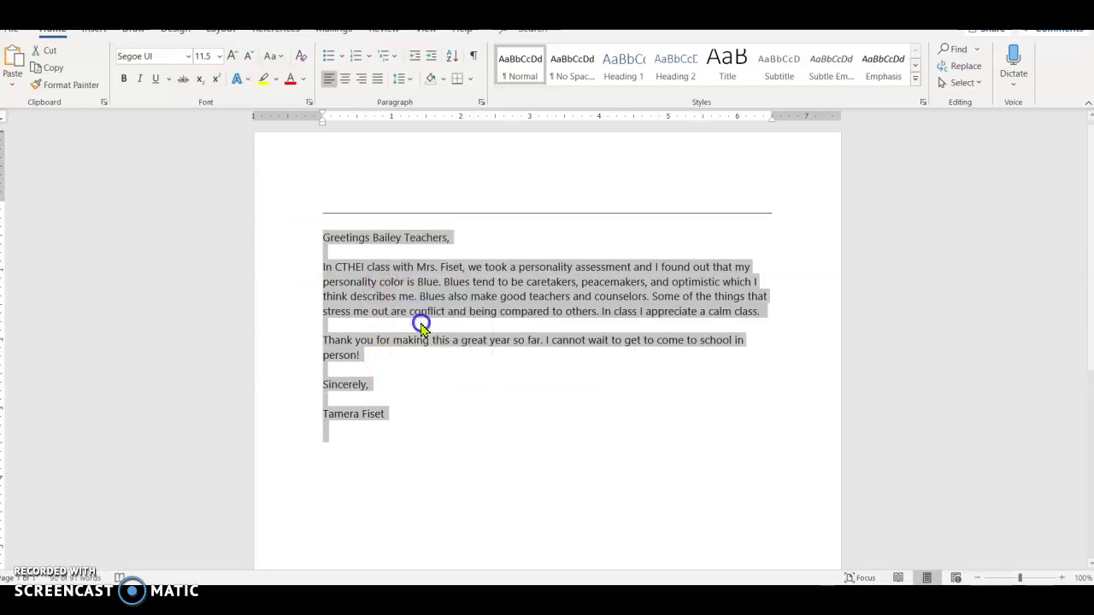
pyautogui.click(1008, 10)
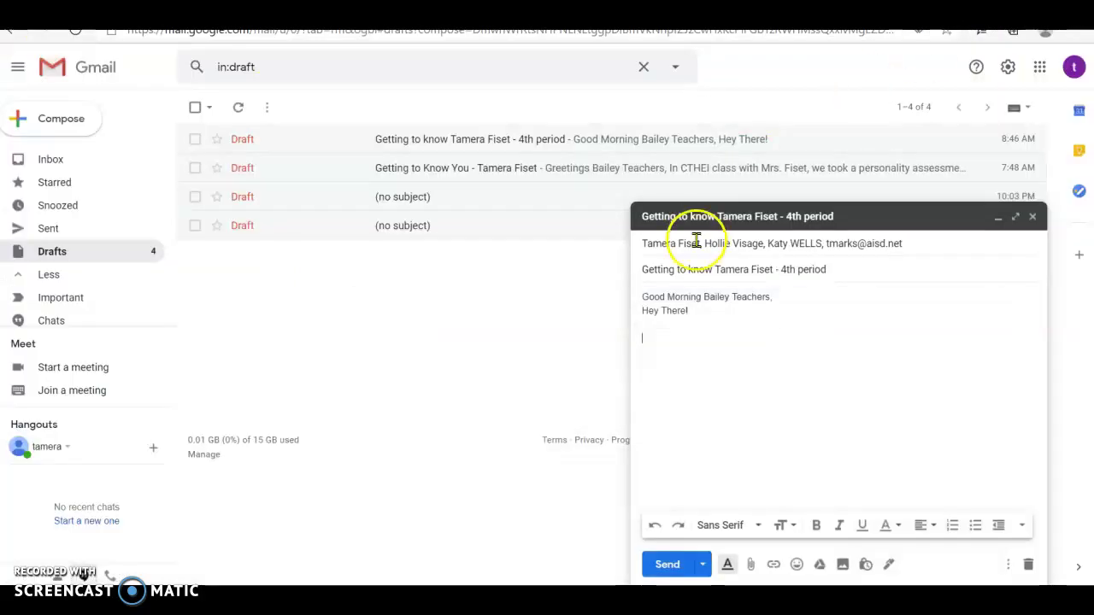
pyautogui.rightClick(643, 342)
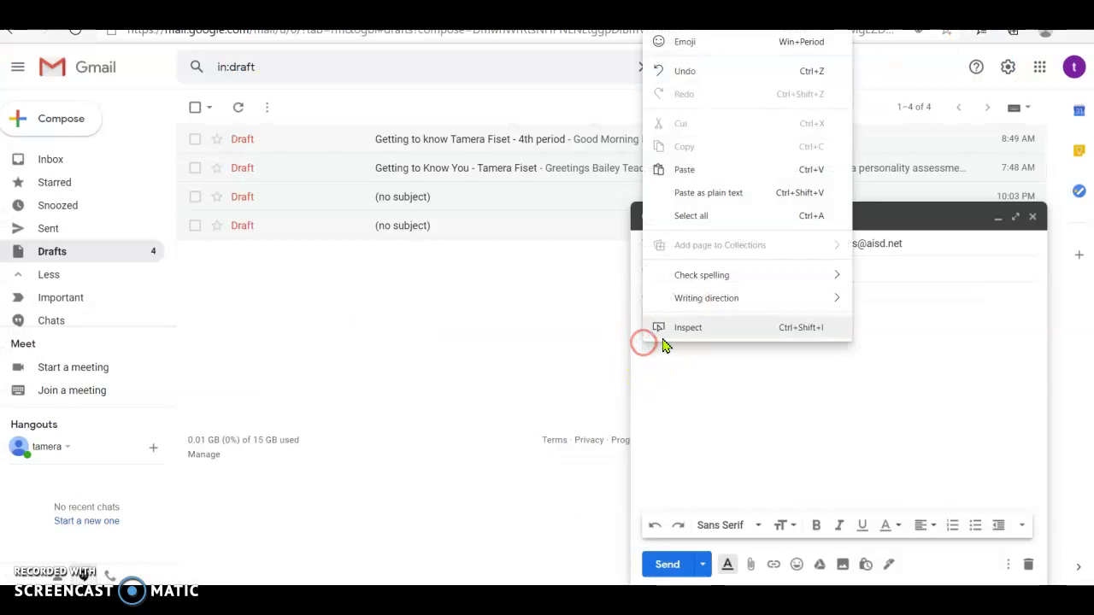
pyautogui.click(687, 175)
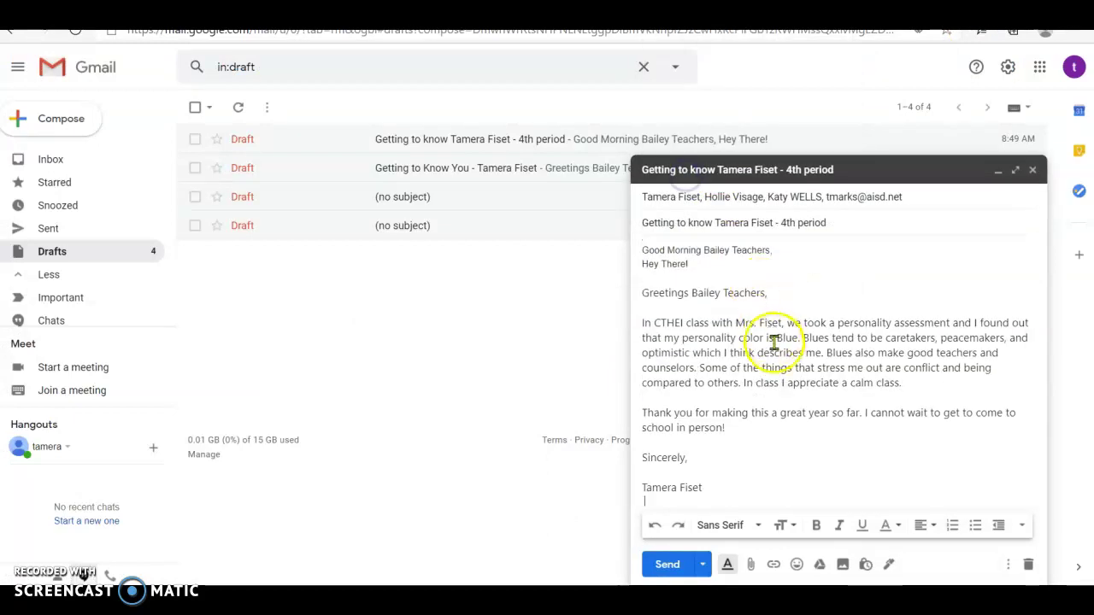
# - Delete the original greeting lines and blank line, then shrink the Gmail window
pyautogui.moveTo(689, 265); pyautogui.dragTo(643, 257)
pyautogui.press('BackSpace')
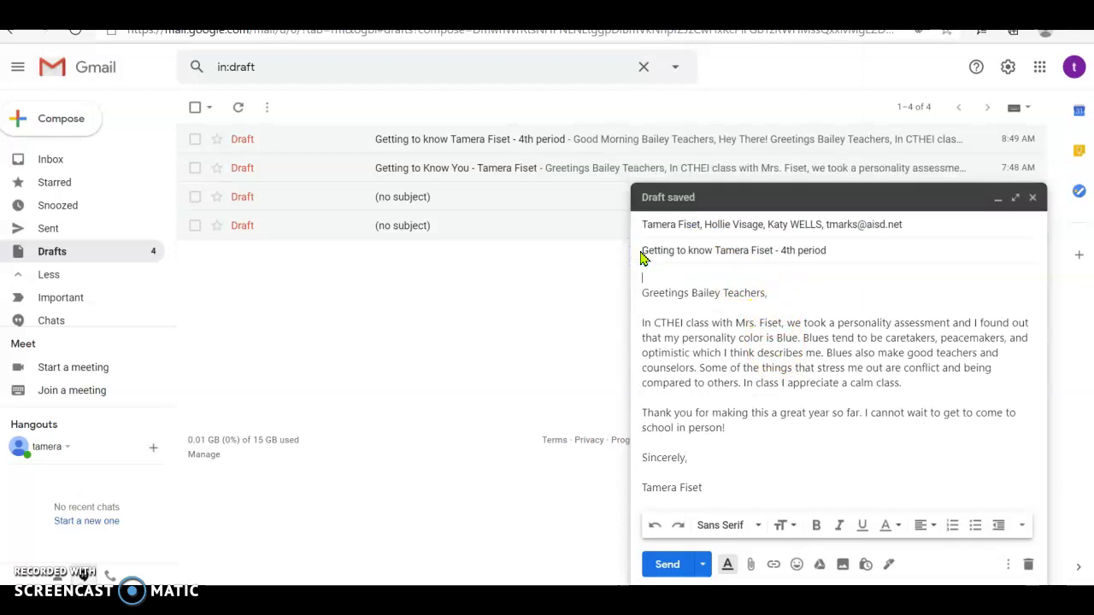
pyautogui.press('Delete')
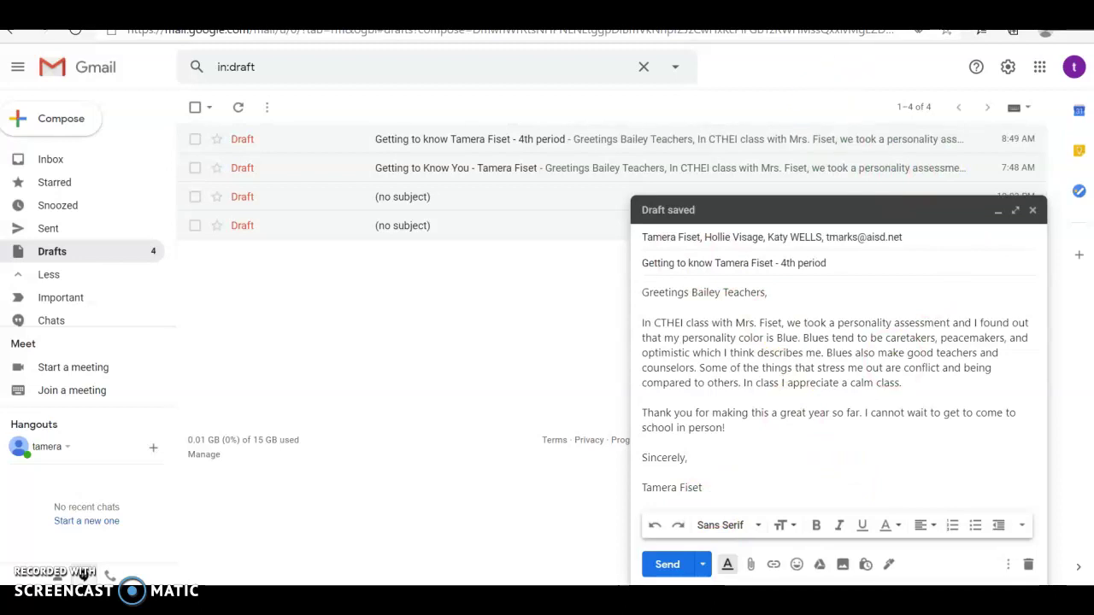
pyautogui.click(1036, 8)
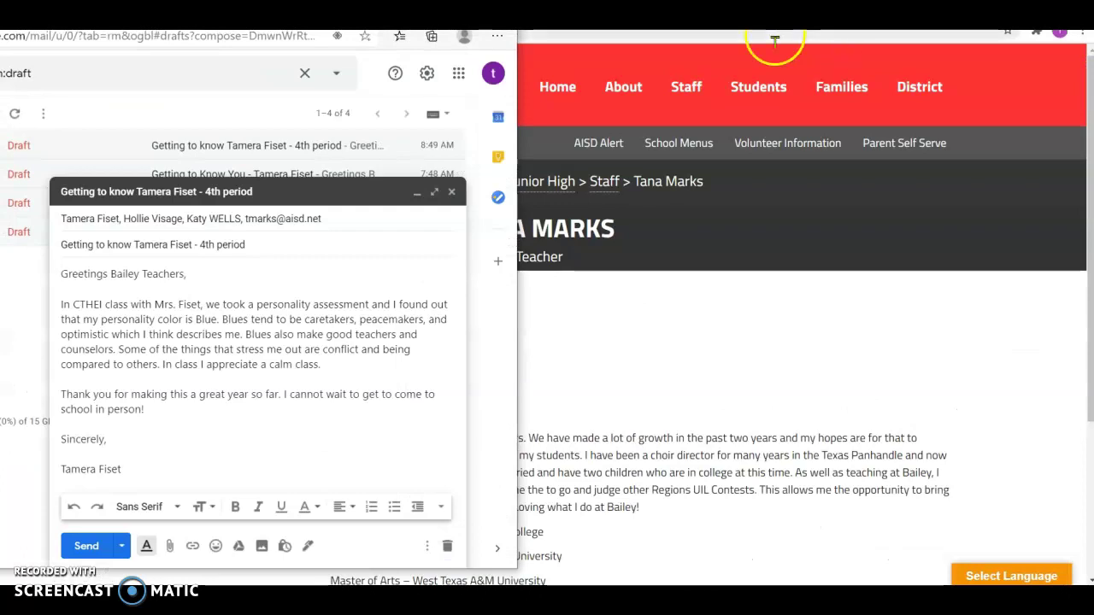
# - Open the Personality Lingo Results slides from the staff page and tile them beside the Gmail draft
pyautogui.click(423, 10)
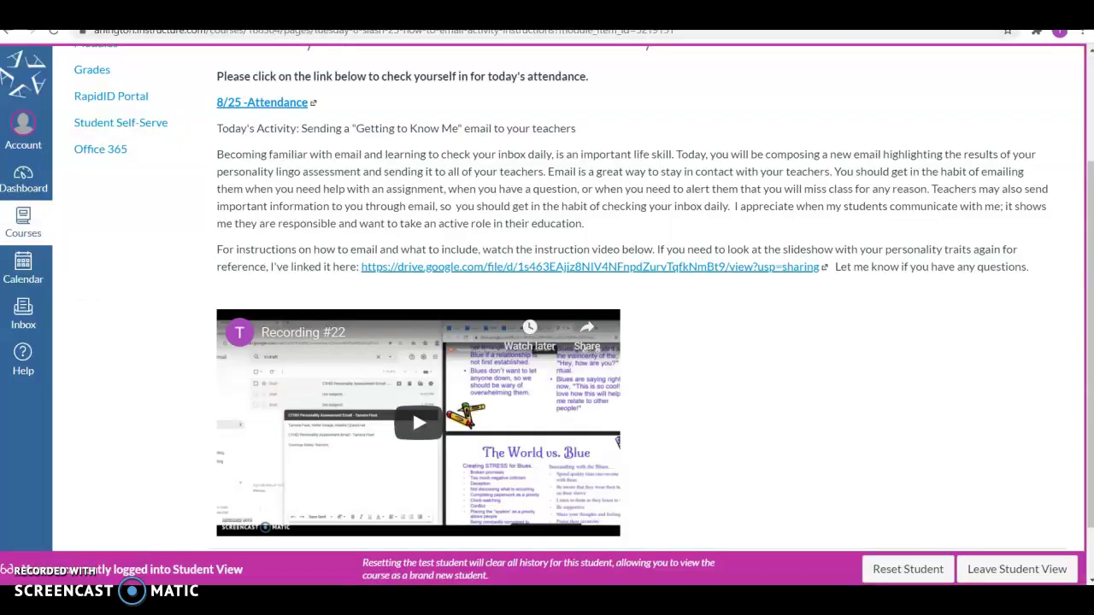
pyautogui.click(432, 264)
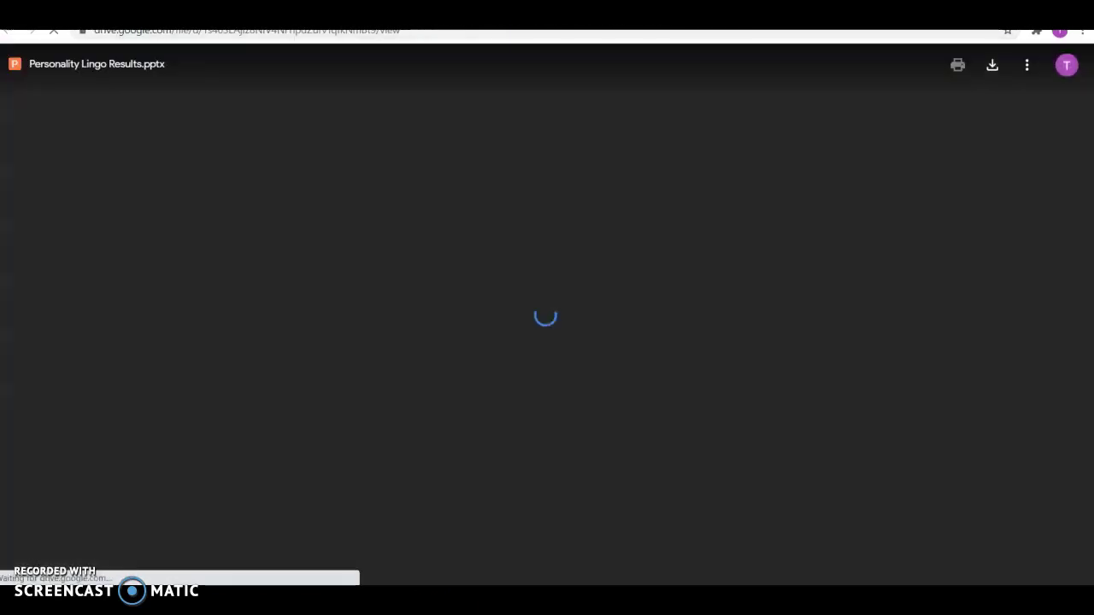
pyautogui.click(1044, 6)
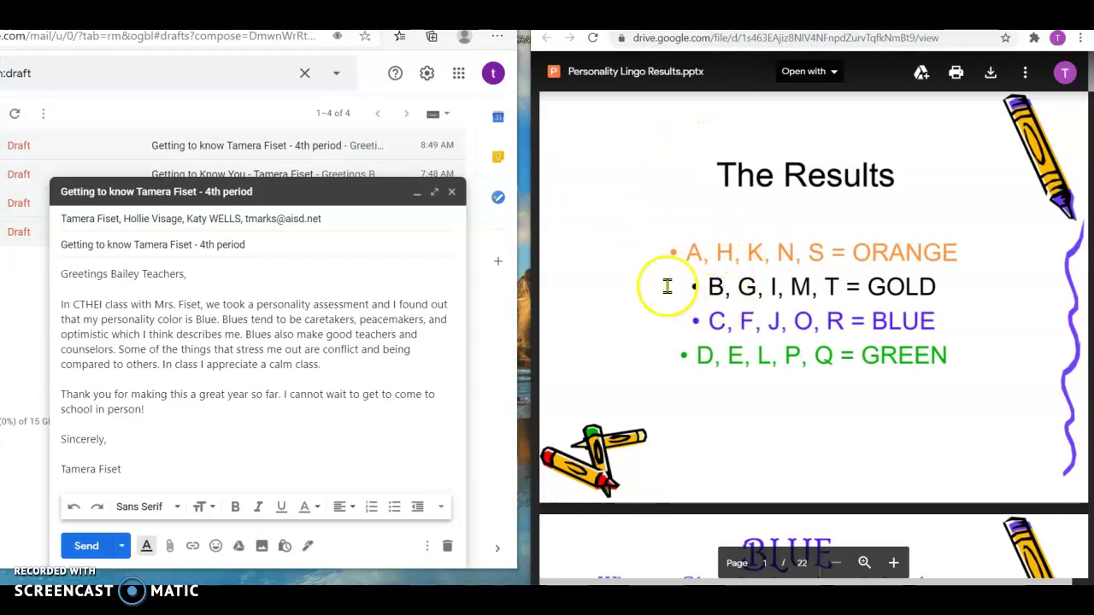
pyautogui.moveTo(359, 12); pyautogui.dragTo(394, 12)
pyautogui.click(726, 265)
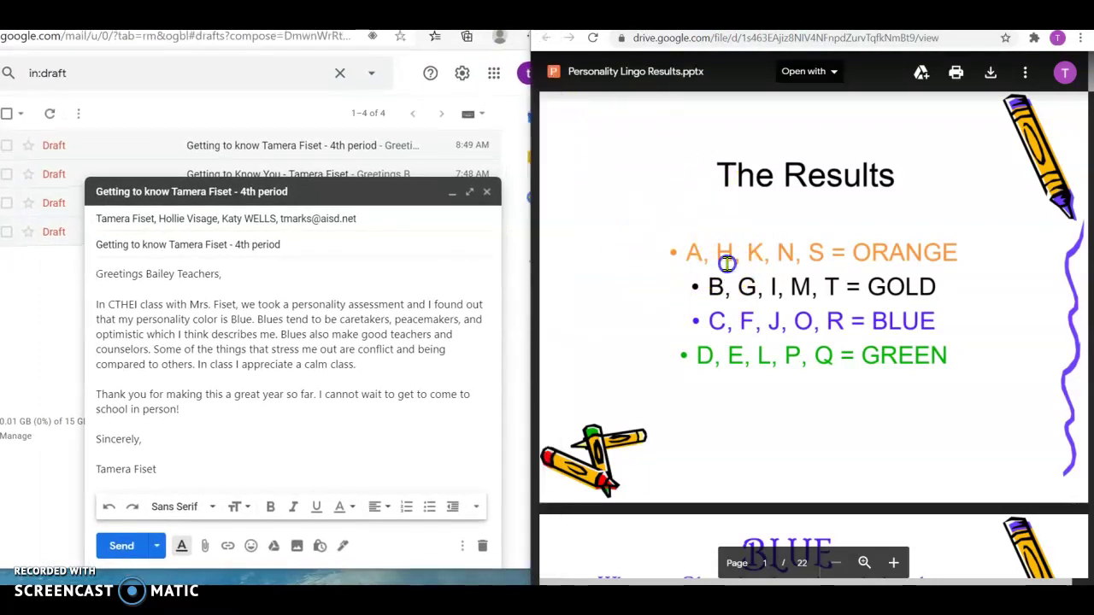
# - Read down to The World vs. Blue slide, then return to the email body
pyautogui.scroll(-5, 727, 265)
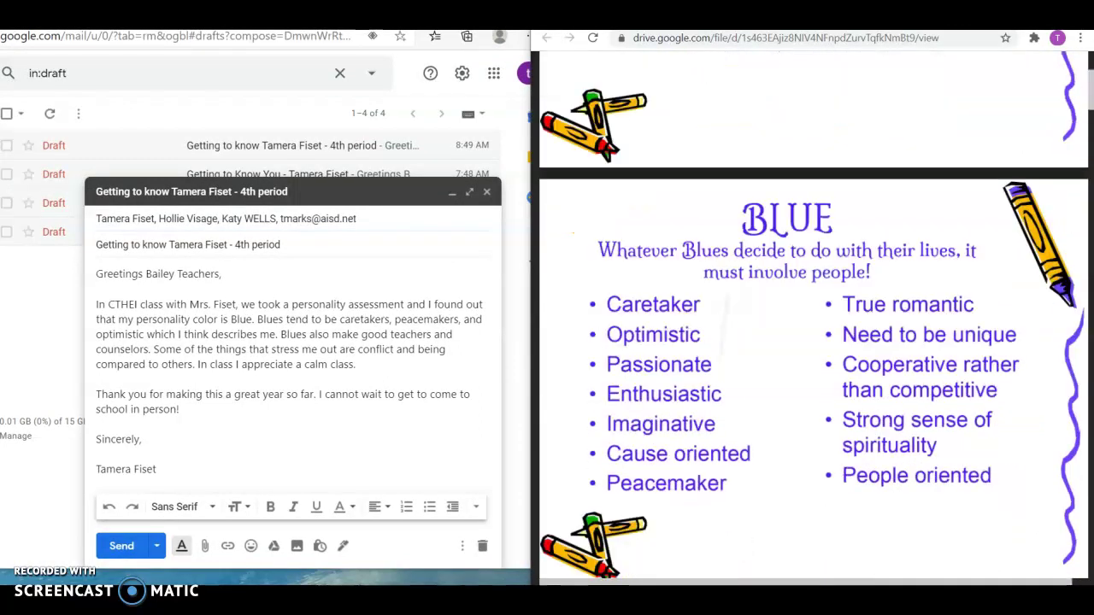
pyautogui.scroll(-1, 733, 227)
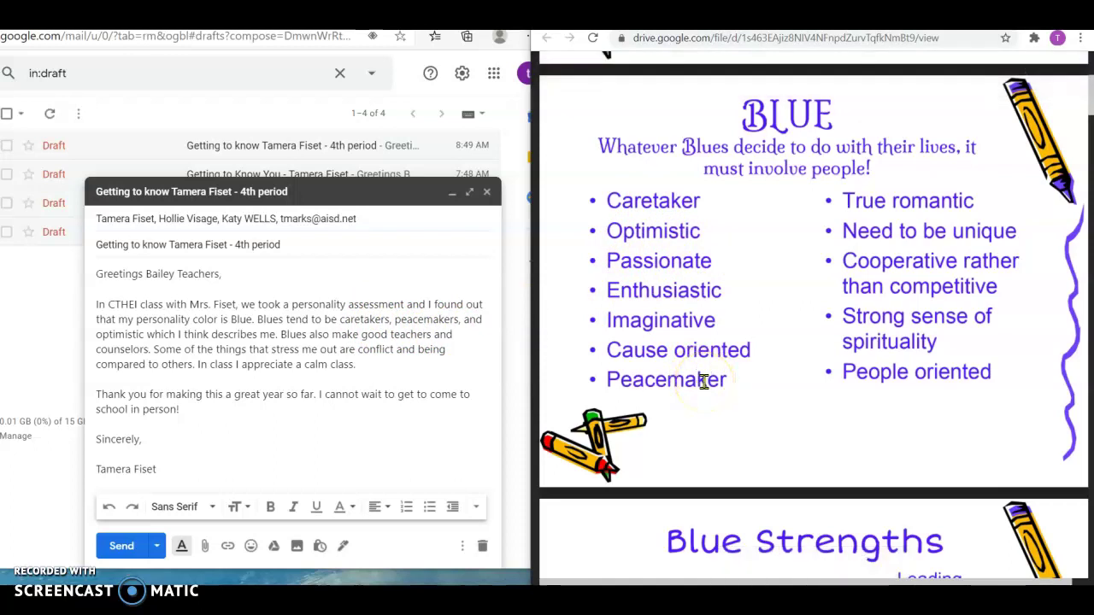
pyautogui.scroll(-5, 701, 380)
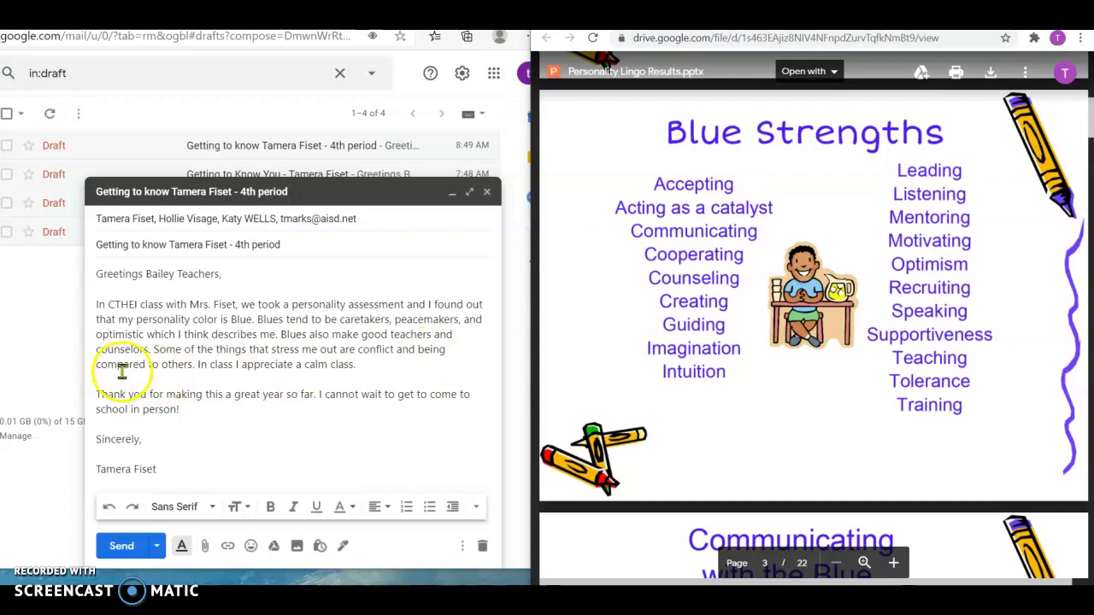
pyautogui.scroll(-5, 601, 373)
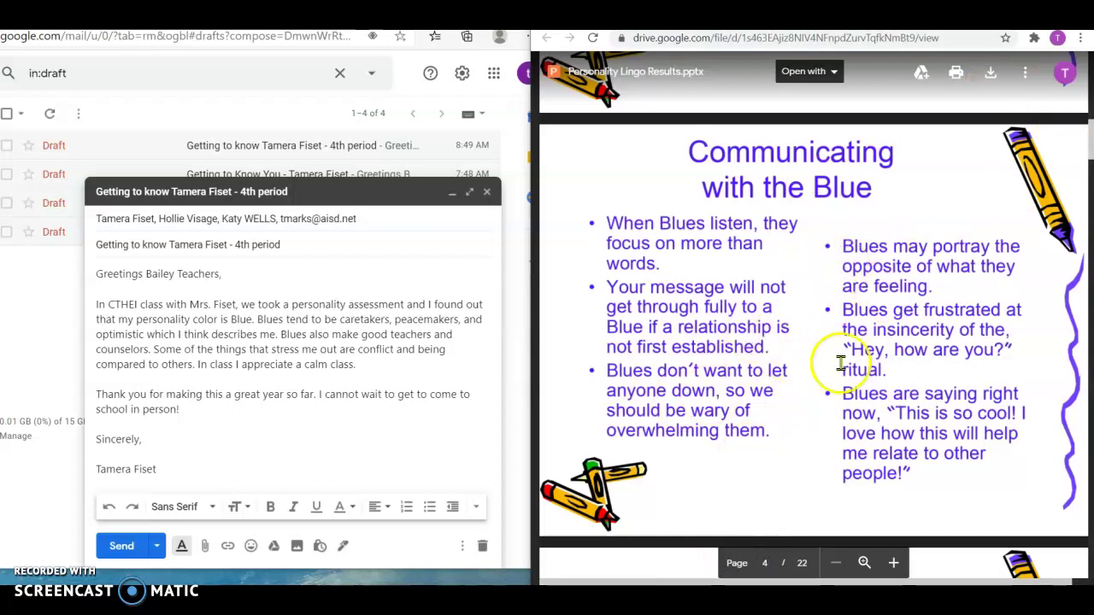
pyautogui.scroll(-5, 840, 363)
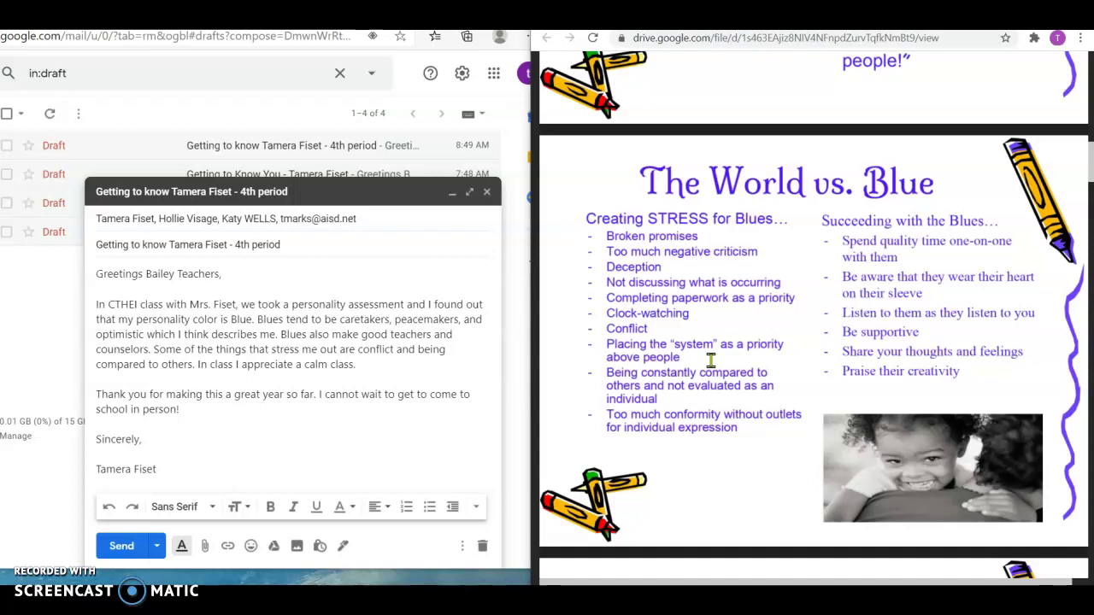
pyautogui.click(397, 371)
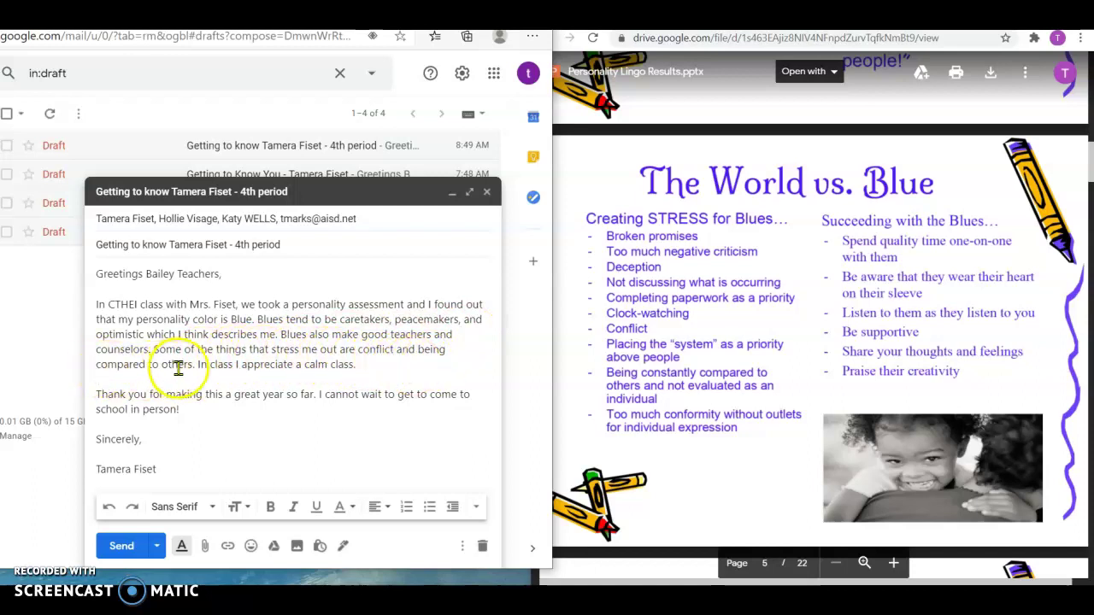
# - Change the last sentence to 'In class I appreciate a calm, nice class.' and maximize the Gmail window
pyautogui.click(297, 365)
pyautogui.write('a')
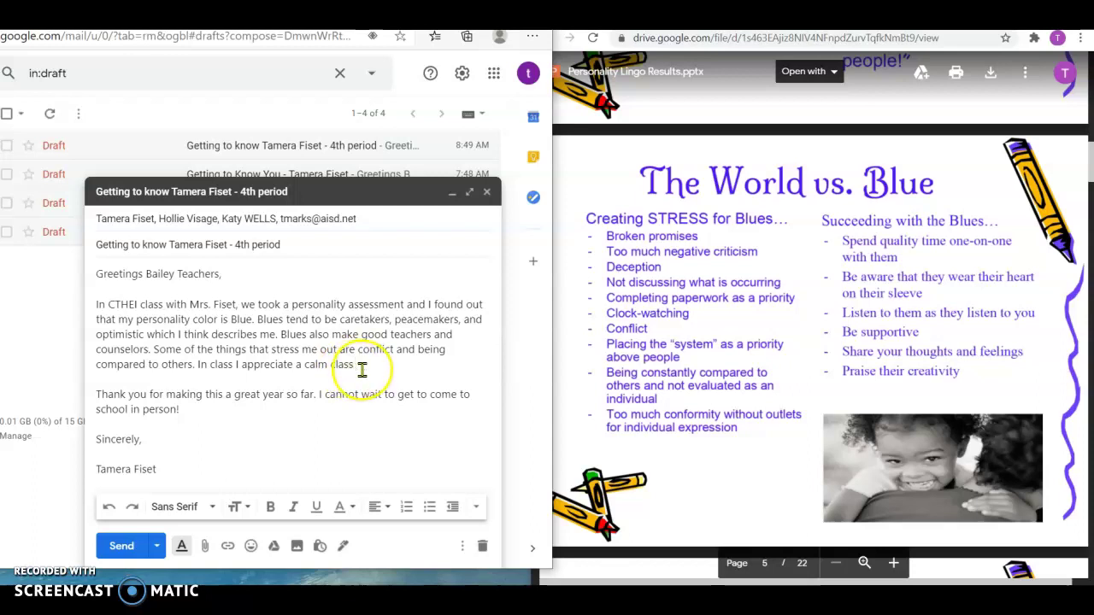
pyautogui.click(334, 365)
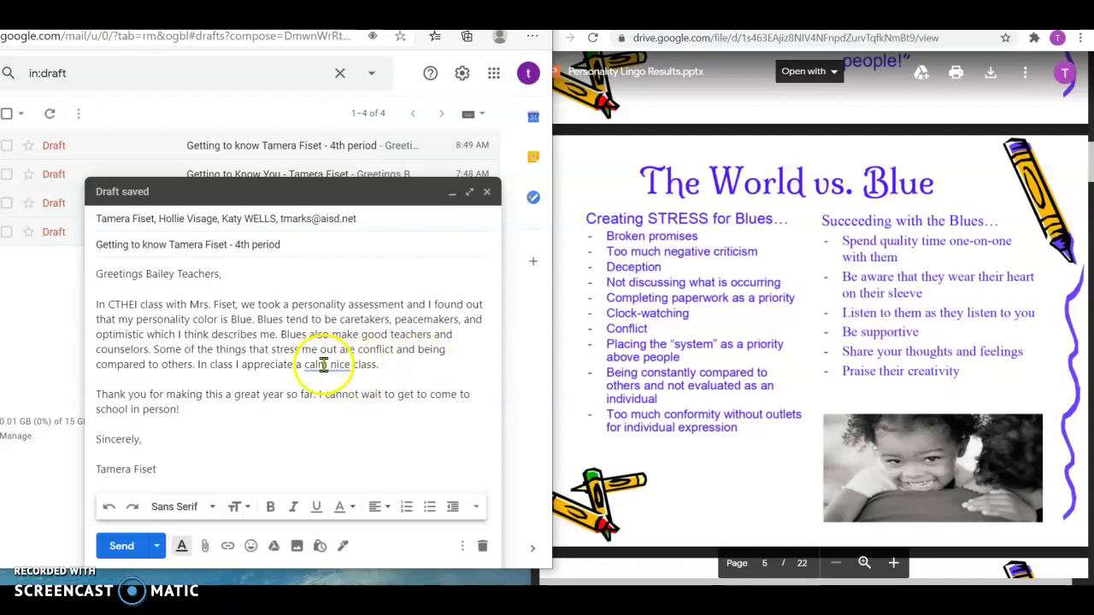
pyautogui.click(329, 367)
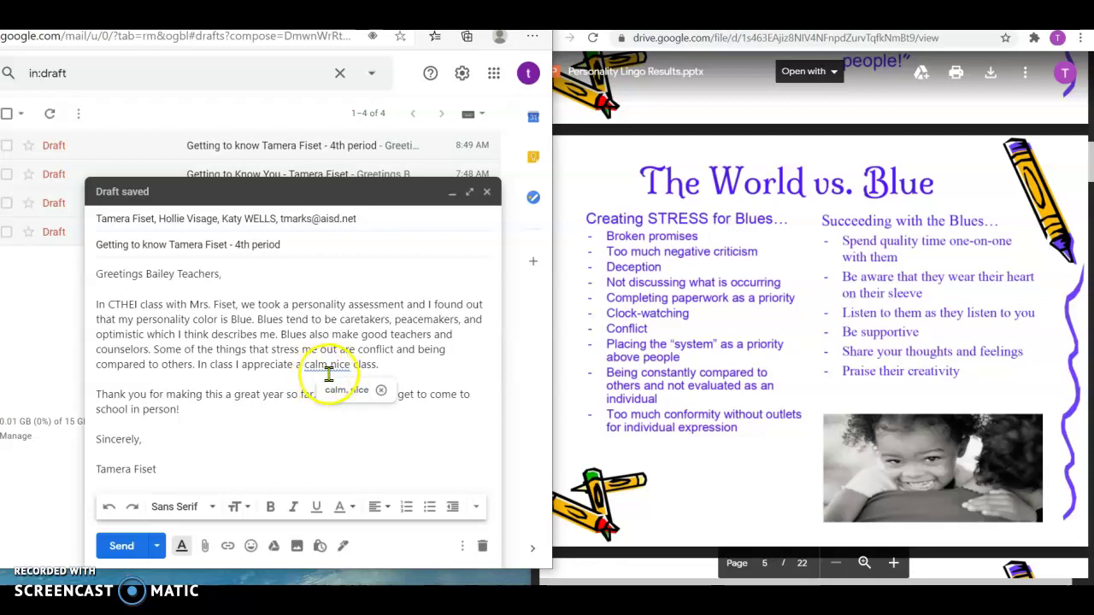
pyautogui.click(341, 390)
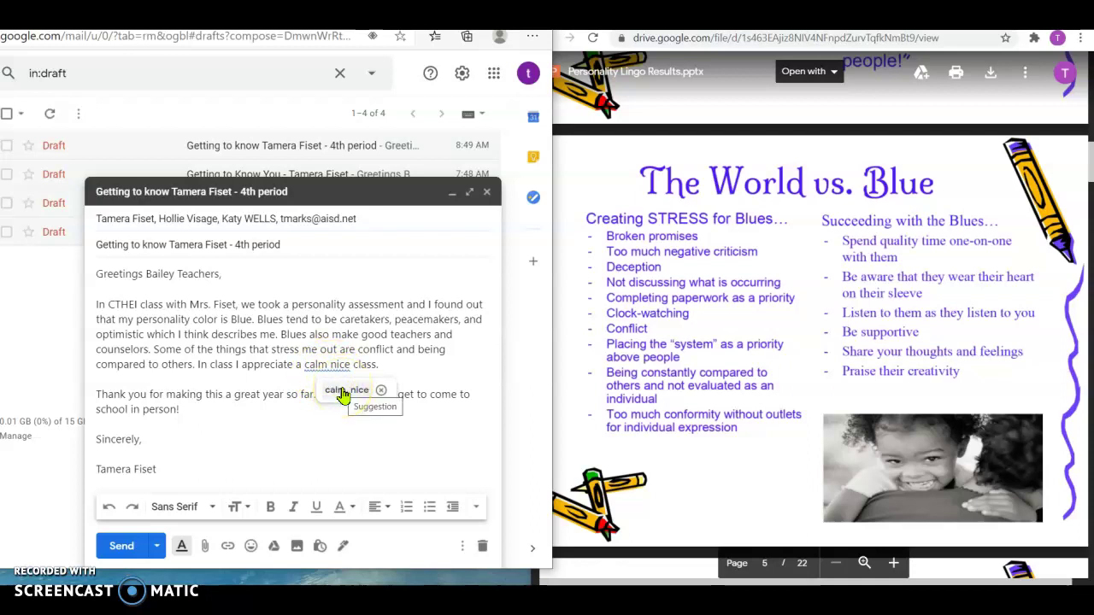
pyautogui.click(342, 391)
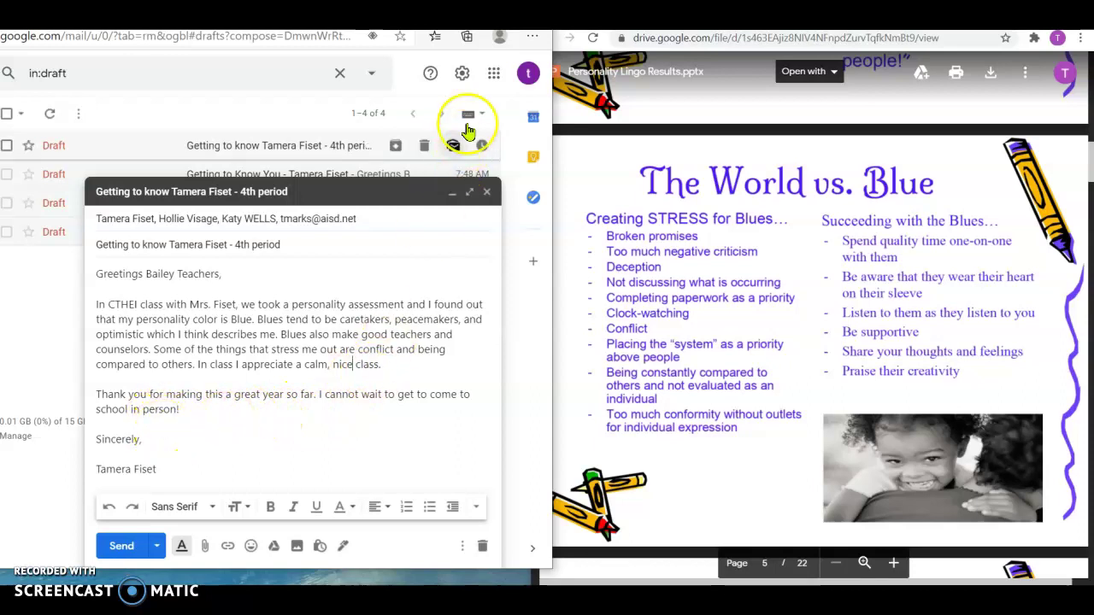
pyautogui.click(498, 10)
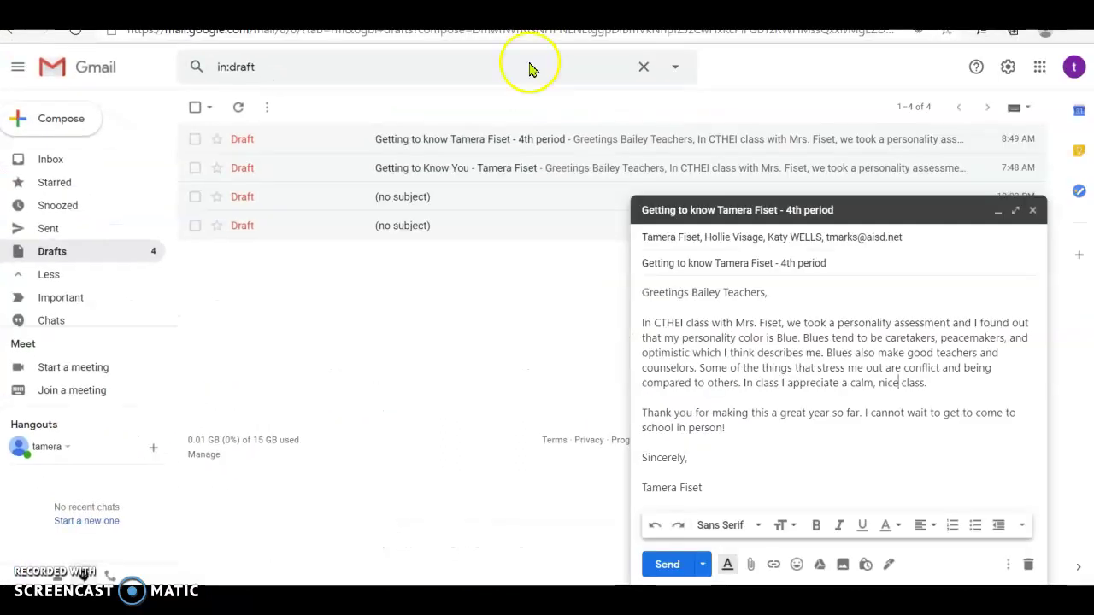
pyautogui.click(698, 461)
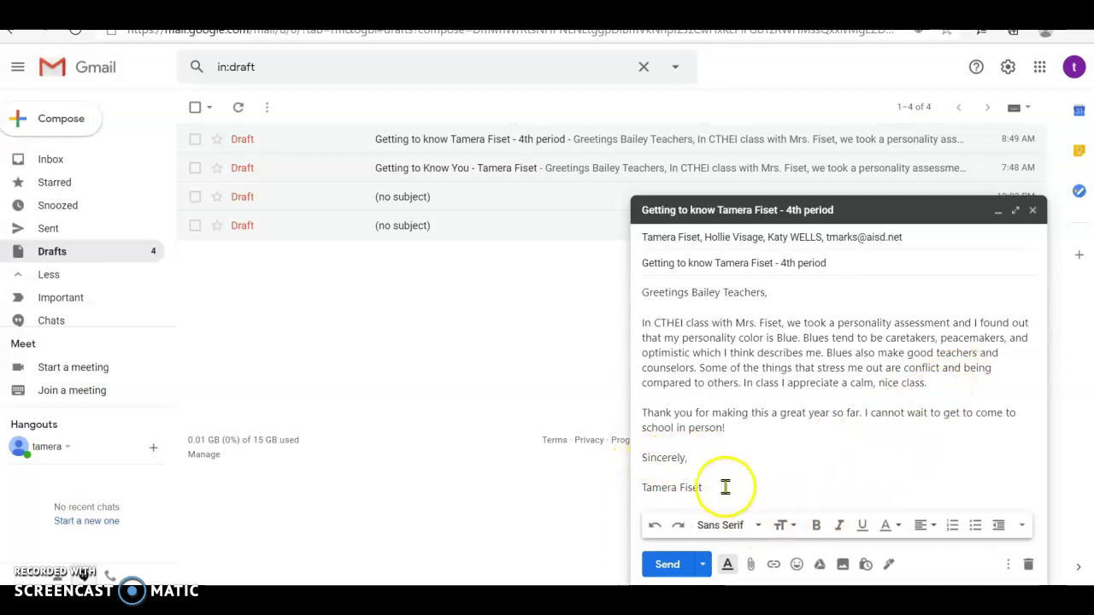
# - Add a 'Period 4' line beneath the signature name
pyautogui.click(709, 489)
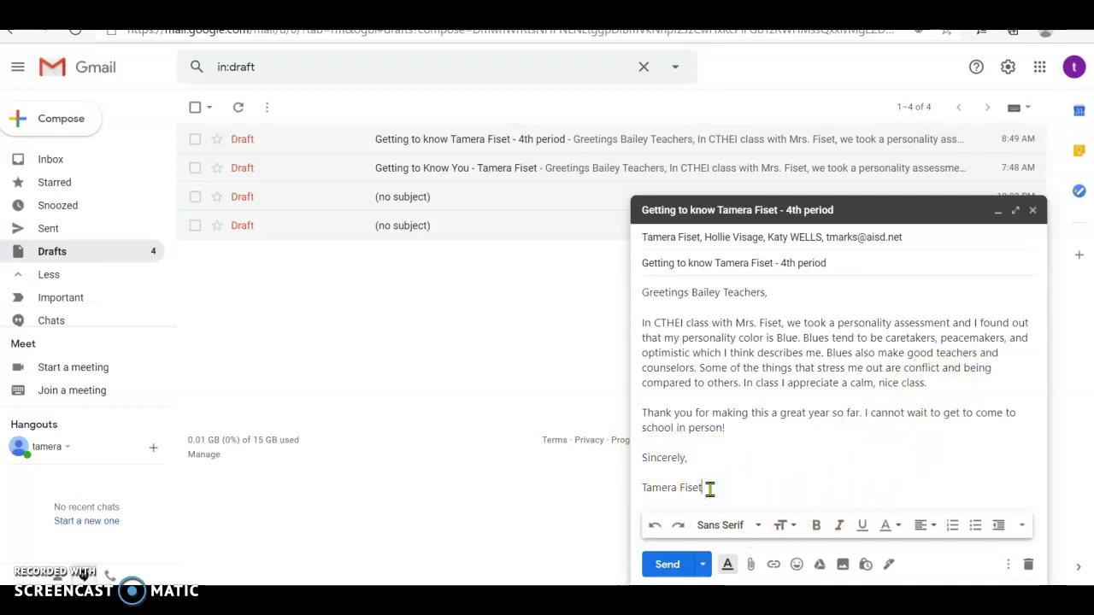
pyautogui.press('Return')
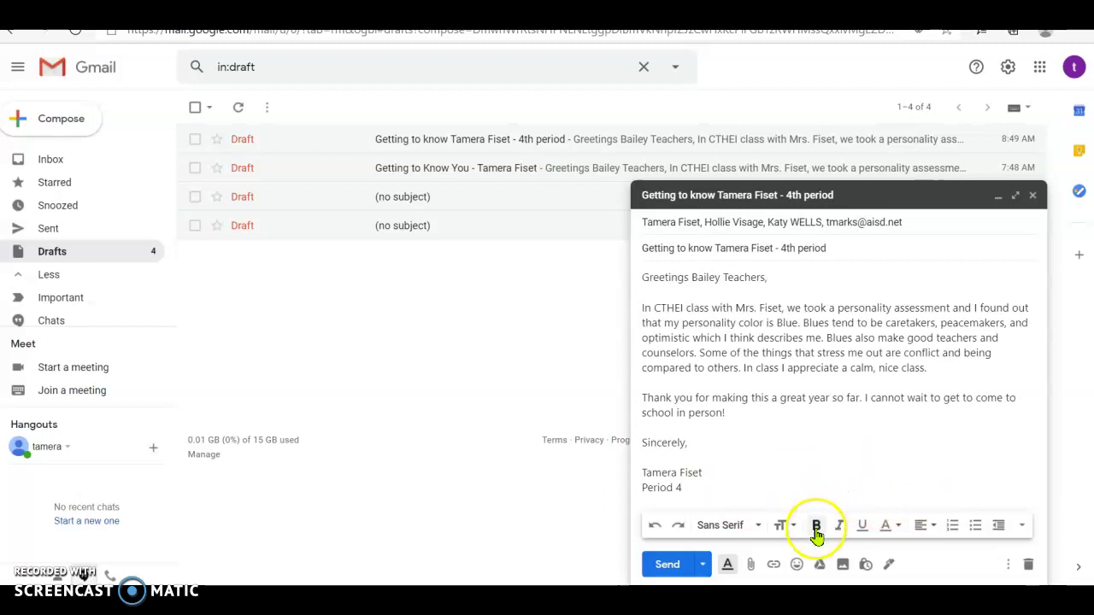
pyautogui.click(646, 277)
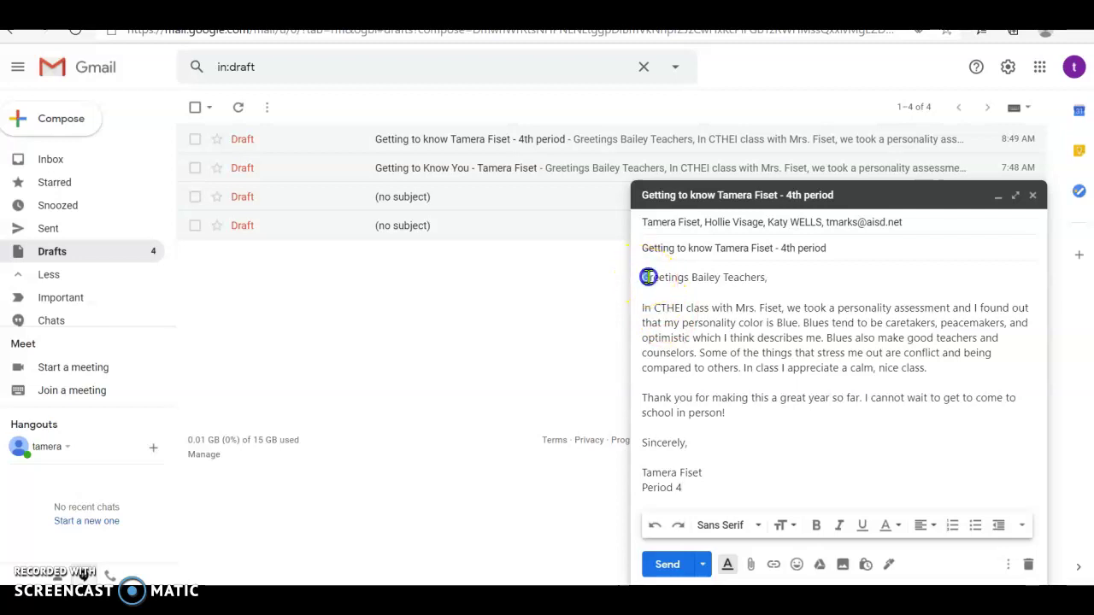
# - Color the word Blue in the message with blue text
pyautogui.doubleClick(792, 324)
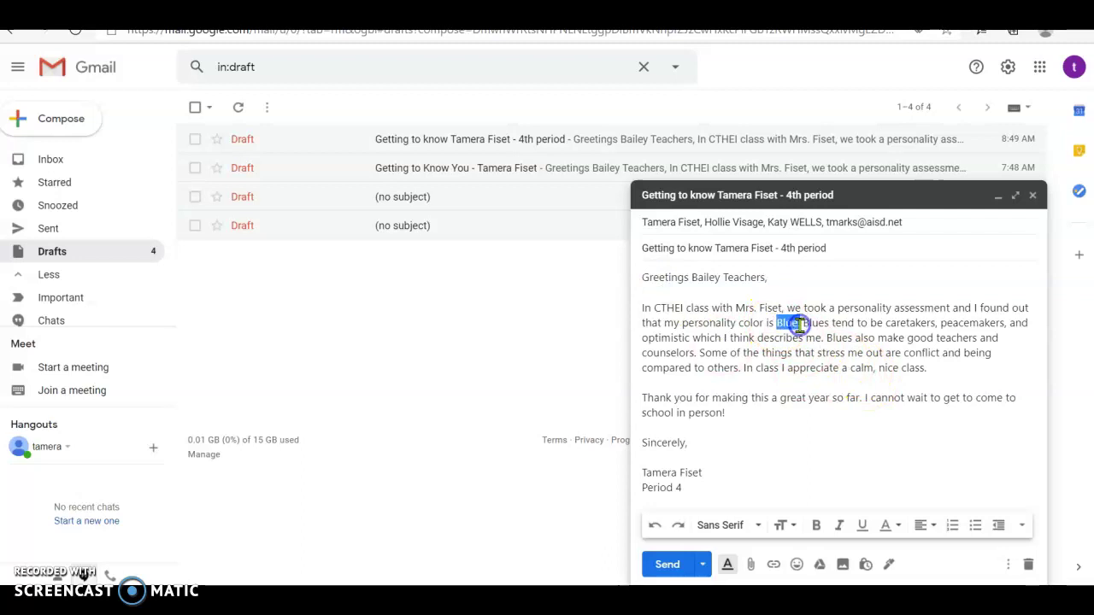
pyautogui.click(898, 526)
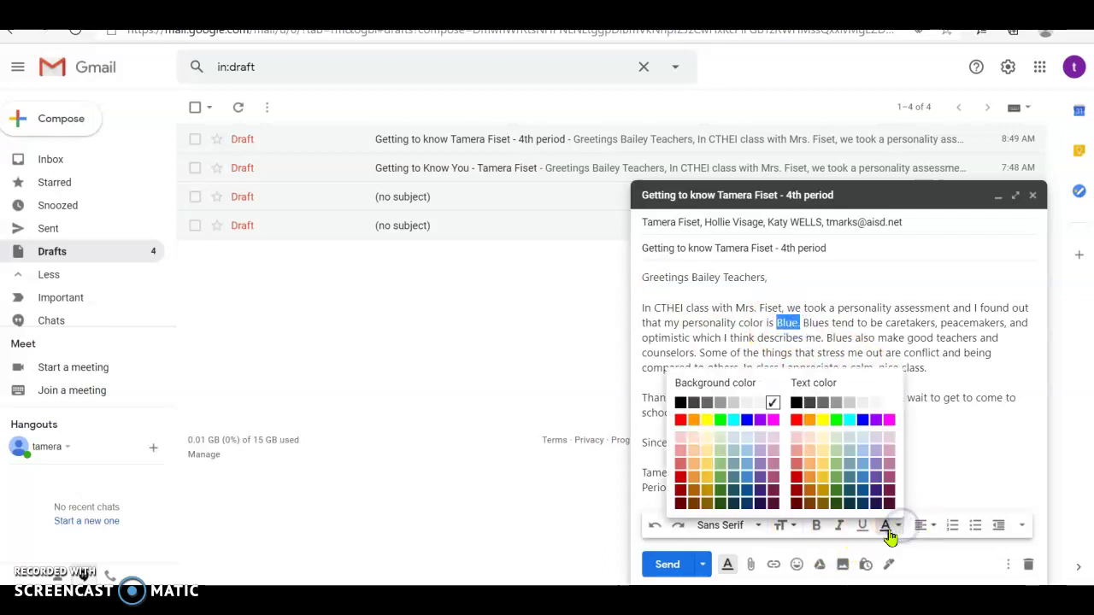
pyautogui.click(863, 419)
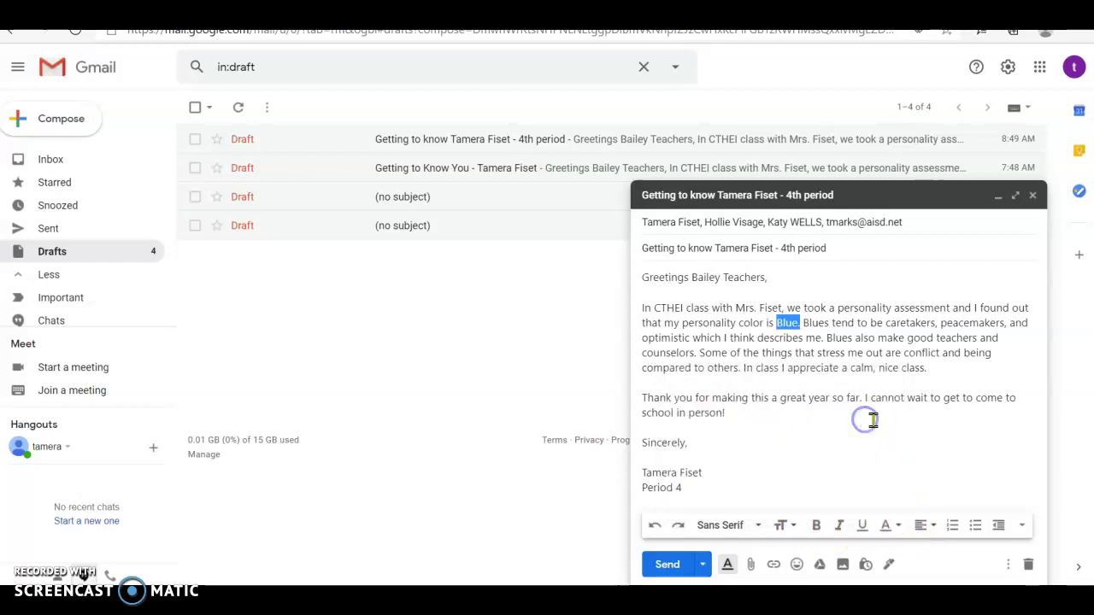
pyautogui.click(925, 434)
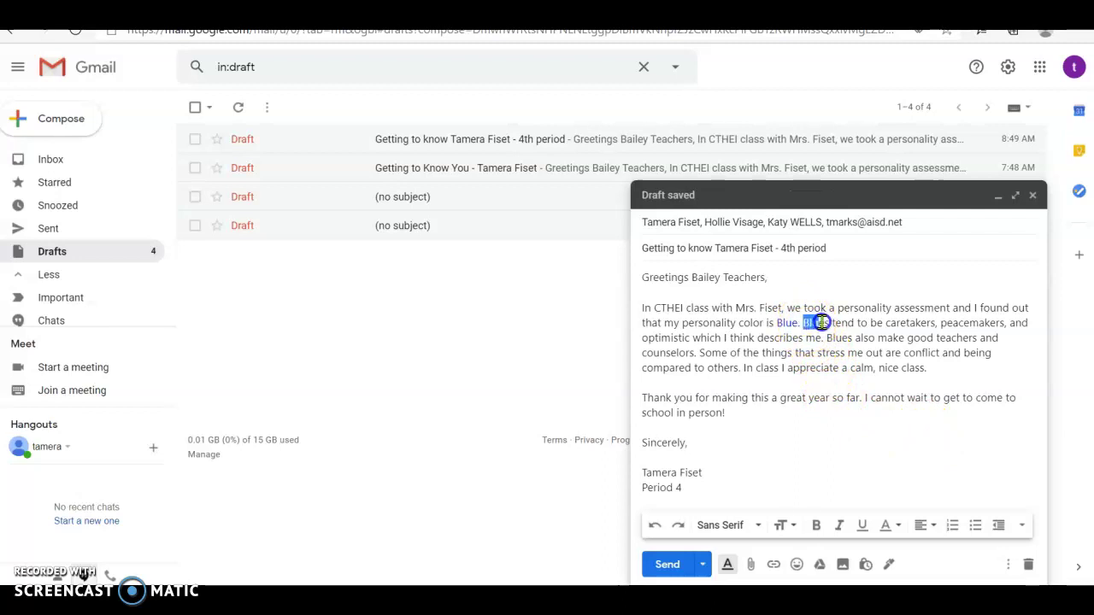
# - Give the word Blues a cyan background highlight
pyautogui.moveTo(827, 323); pyautogui.dragTo(830, 323)
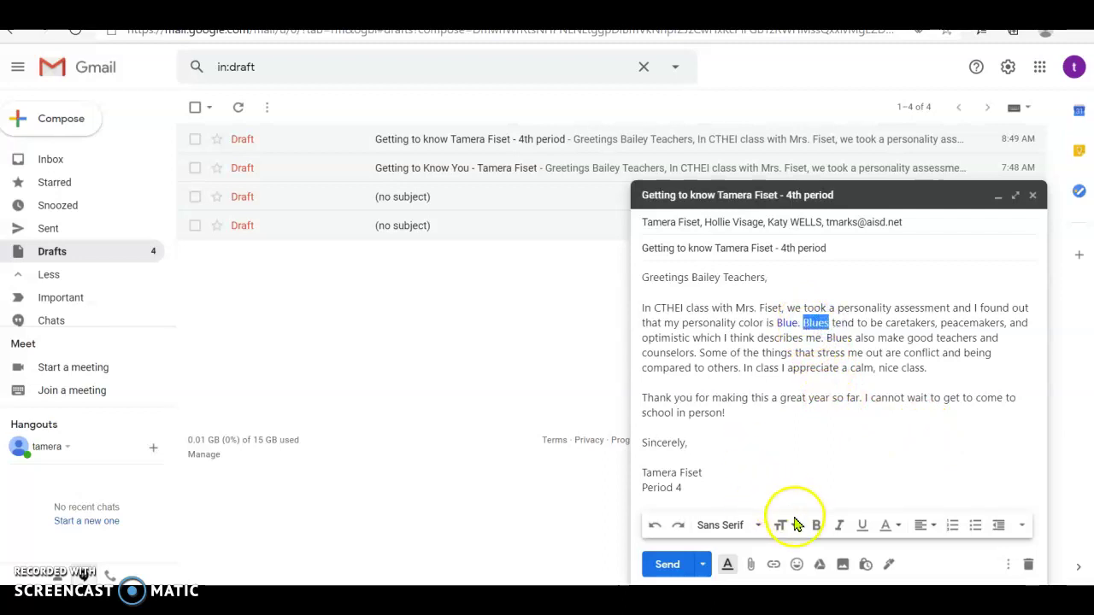
pyautogui.click(900, 527)
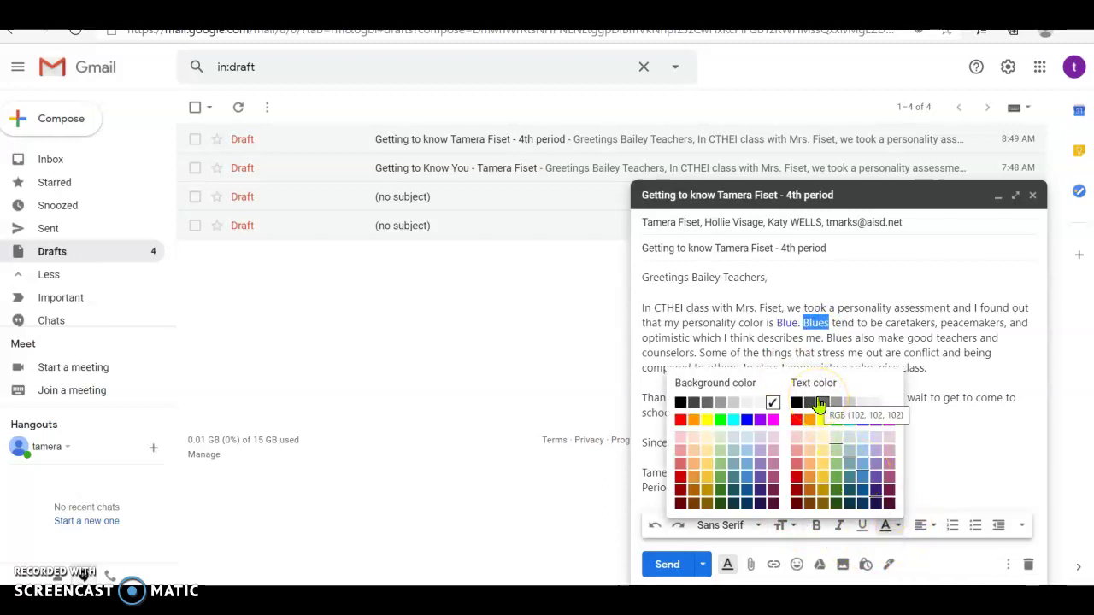
pyautogui.click(733, 420)
pyautogui.click(784, 435)
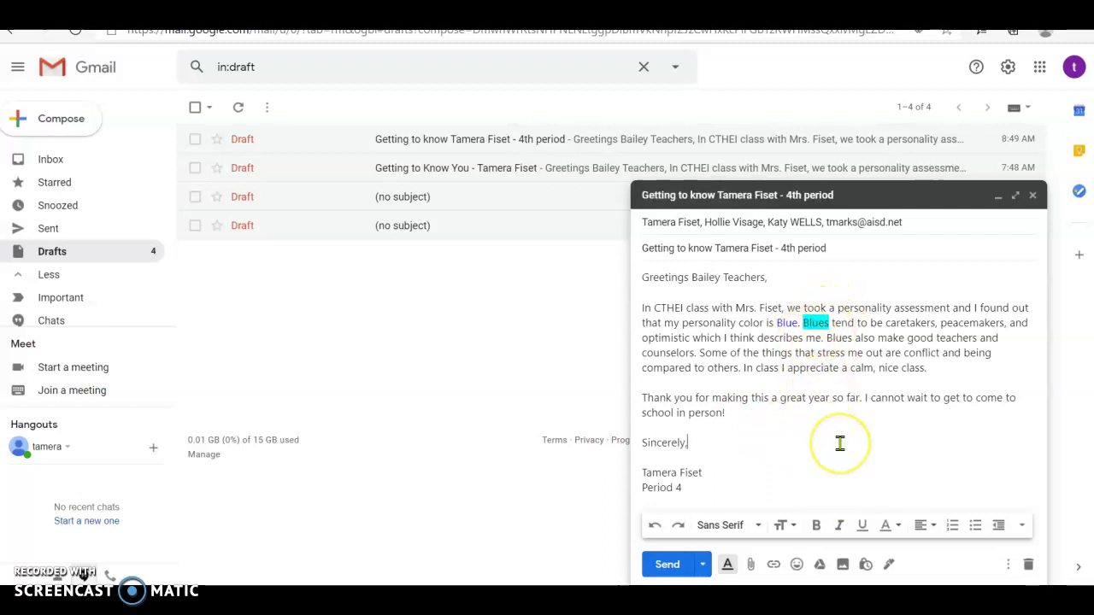
pyautogui.click(774, 434)
pyautogui.click(651, 308)
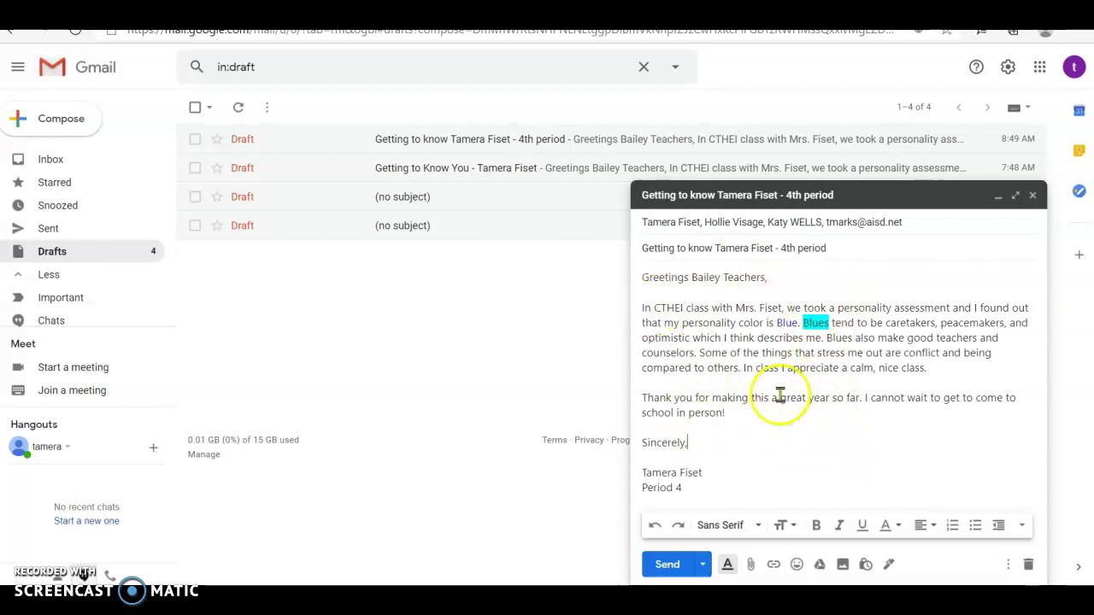
pyautogui.click(786, 438)
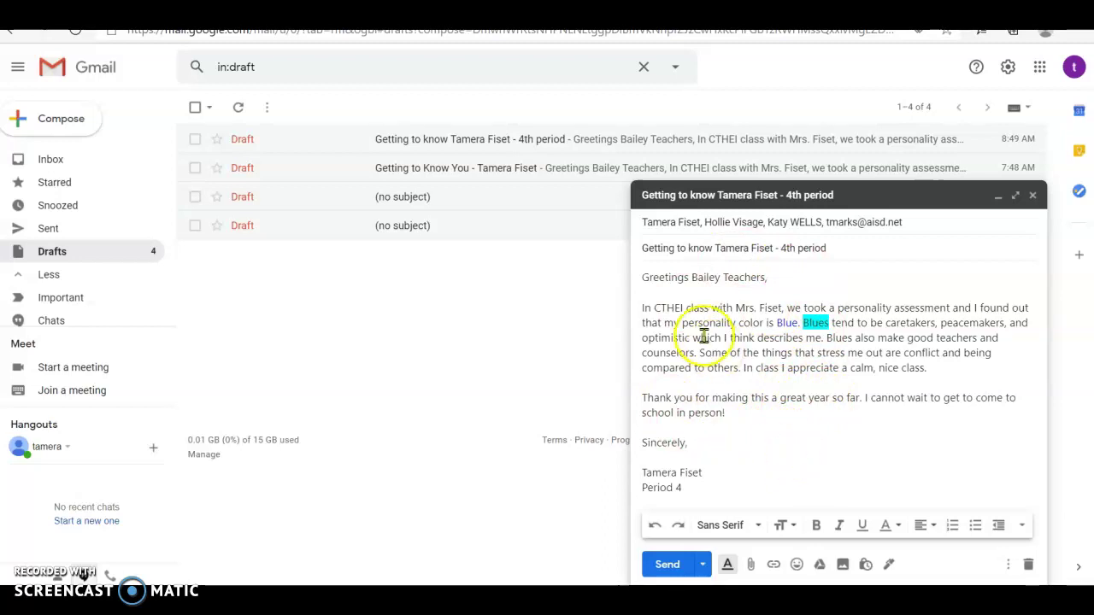
# - Italicize the thank-you paragraph
pyautogui.moveTo(640, 398); pyautogui.dragTo(724, 413)
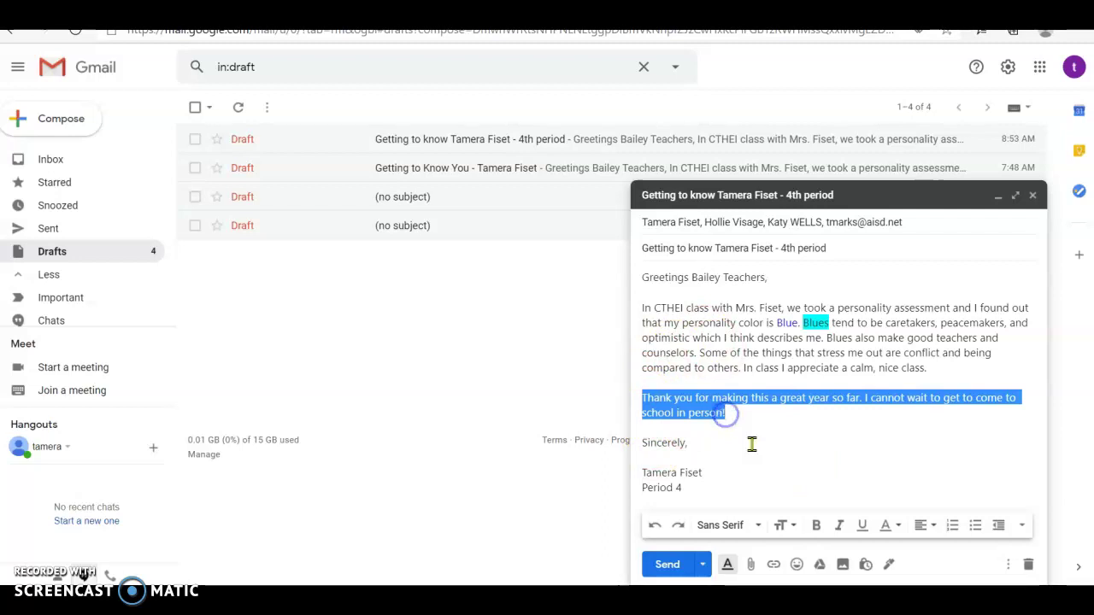
pyautogui.click(841, 525)
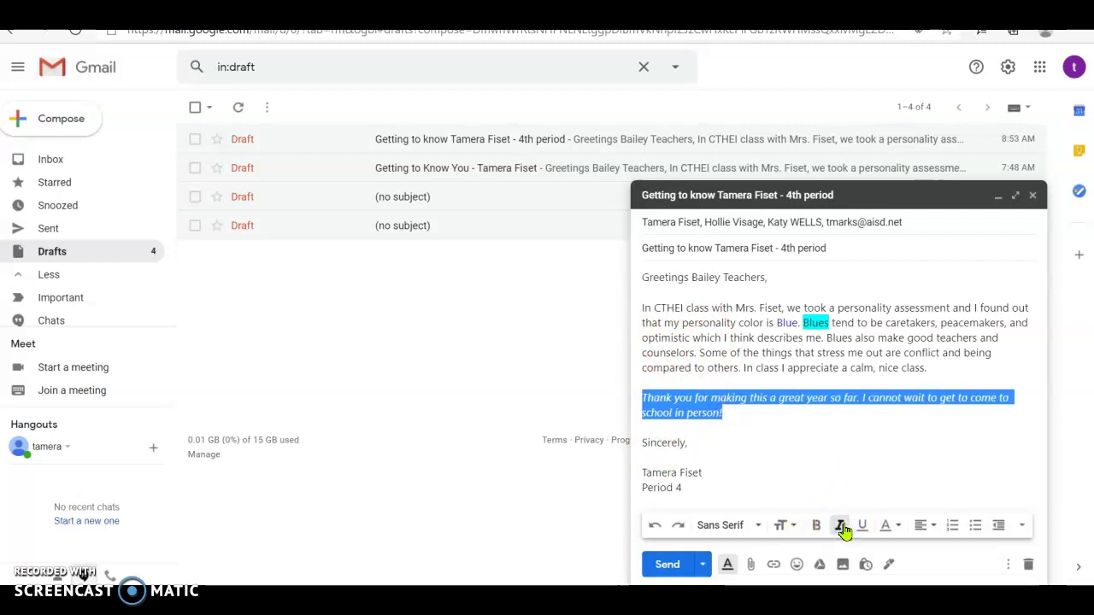
pyautogui.click(840, 462)
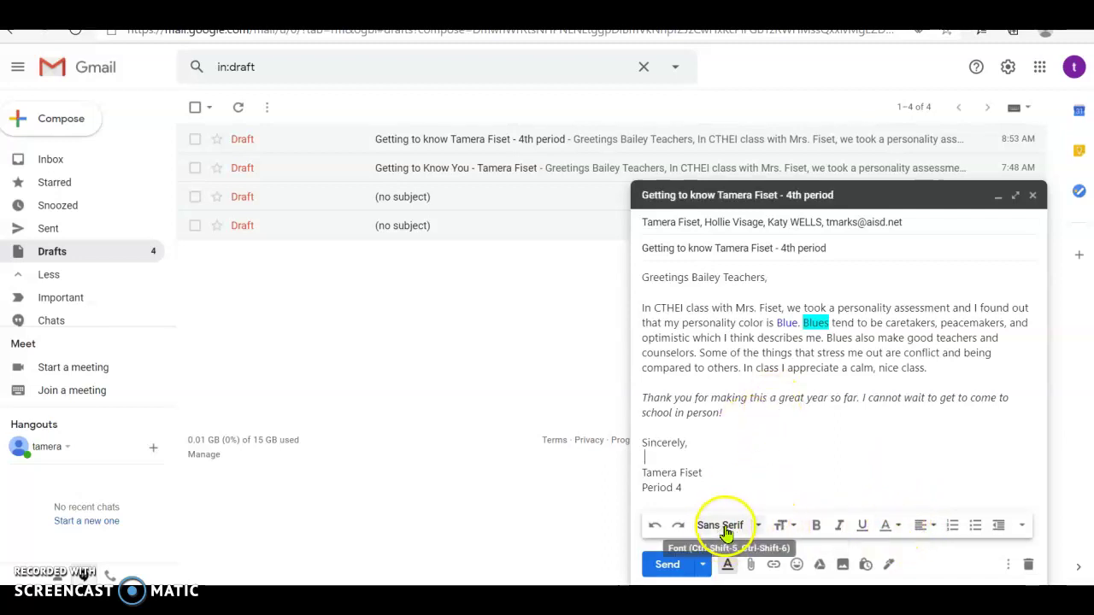
# - Change the whole message body to the Georgia font
pyautogui.moveTo(643, 277); pyautogui.dragTo(709, 488)
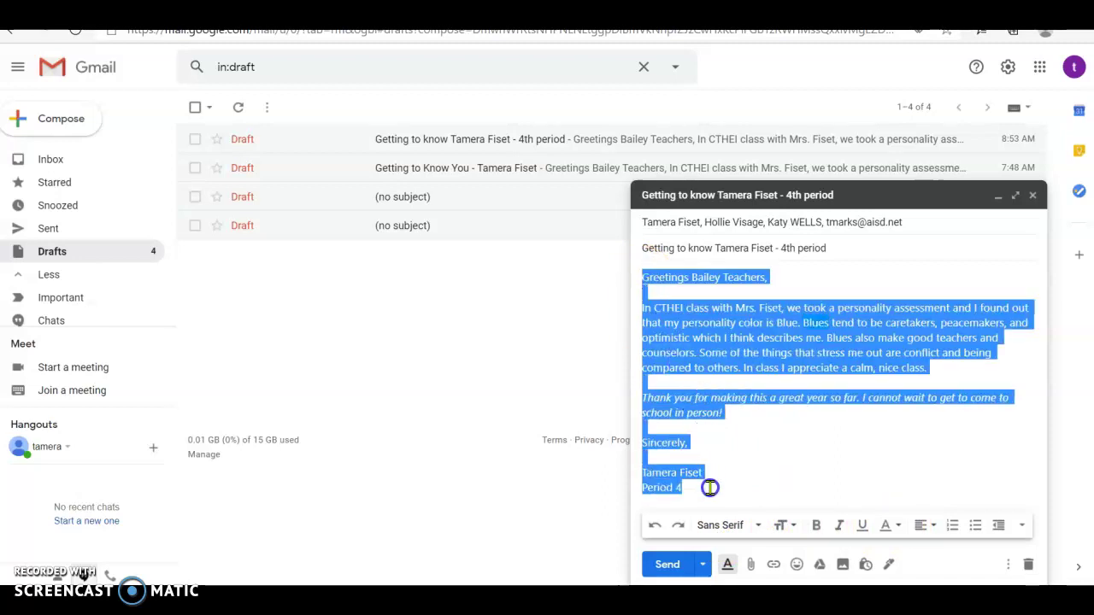
pyautogui.click(757, 526)
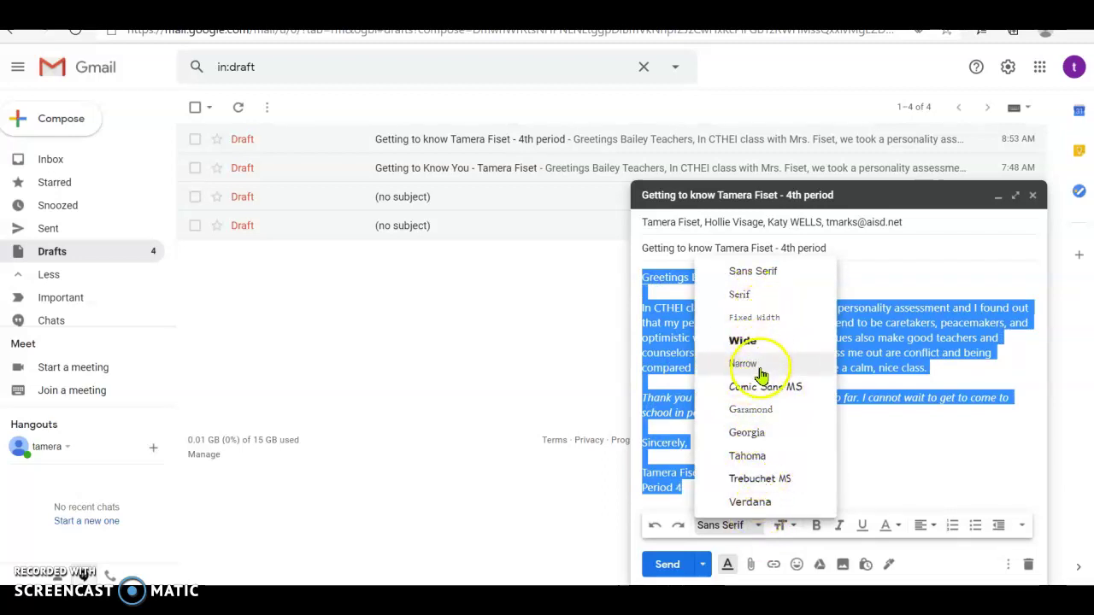
pyautogui.click(748, 433)
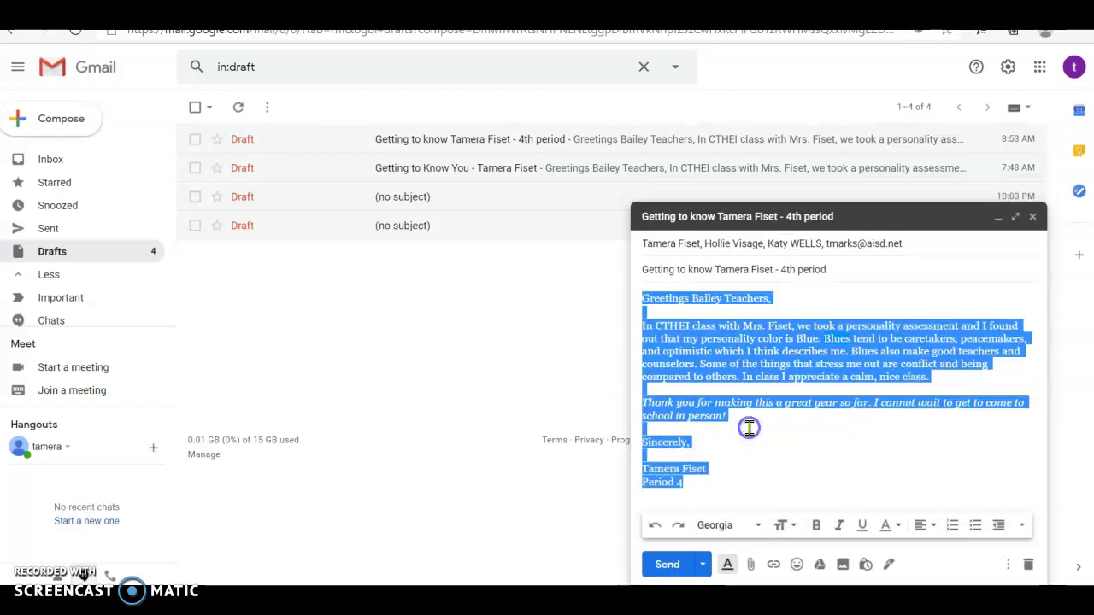
pyautogui.click(782, 435)
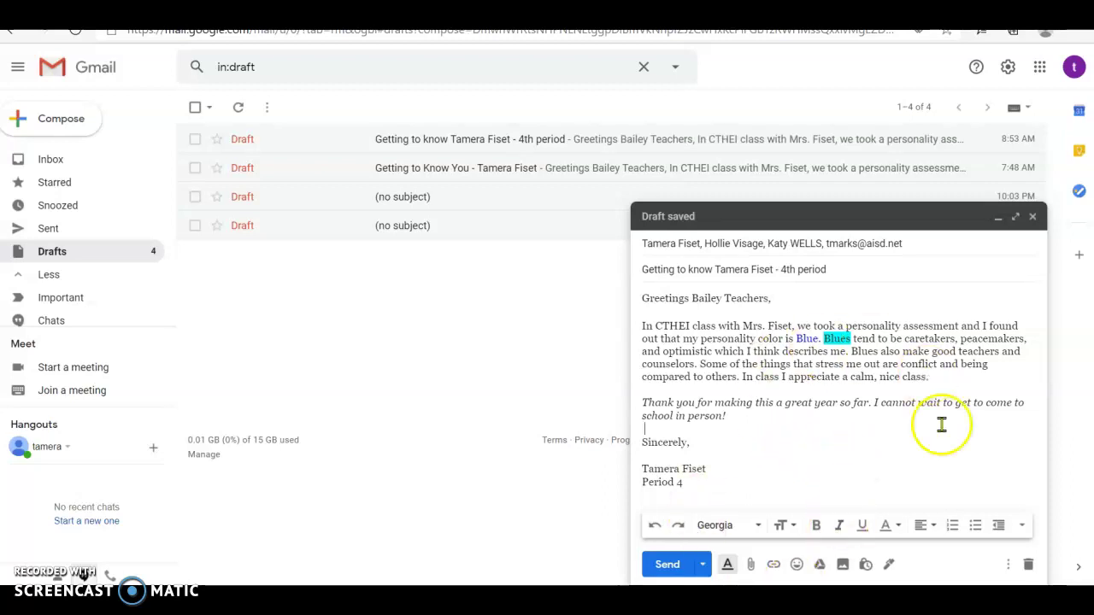
# - Insert a grinning face emoji on the line below the thank-you paragraph
pyautogui.click(796, 565)
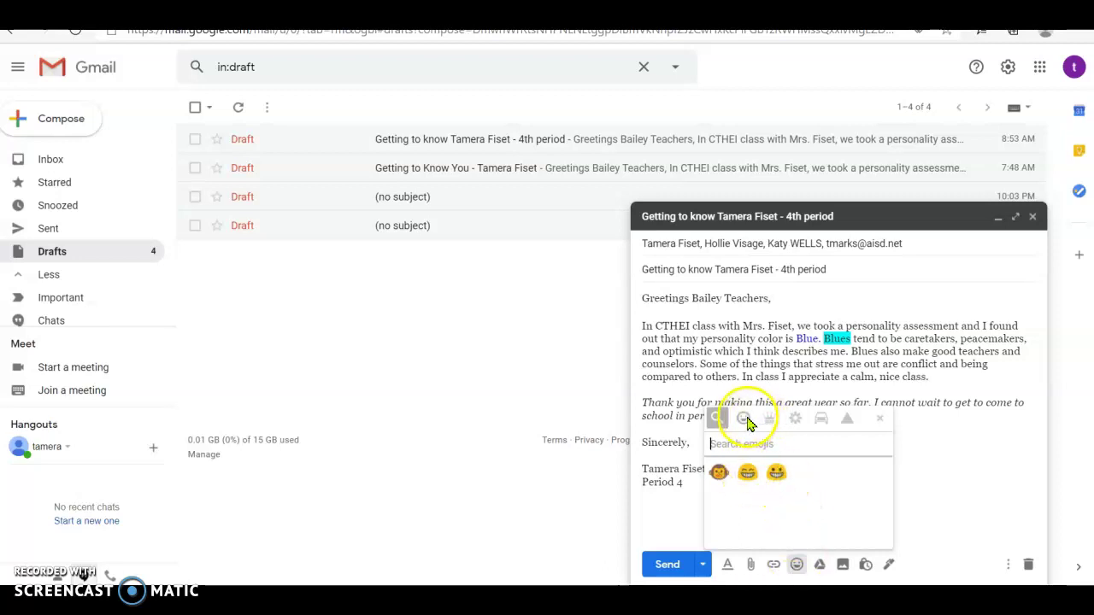
pyautogui.click(745, 420)
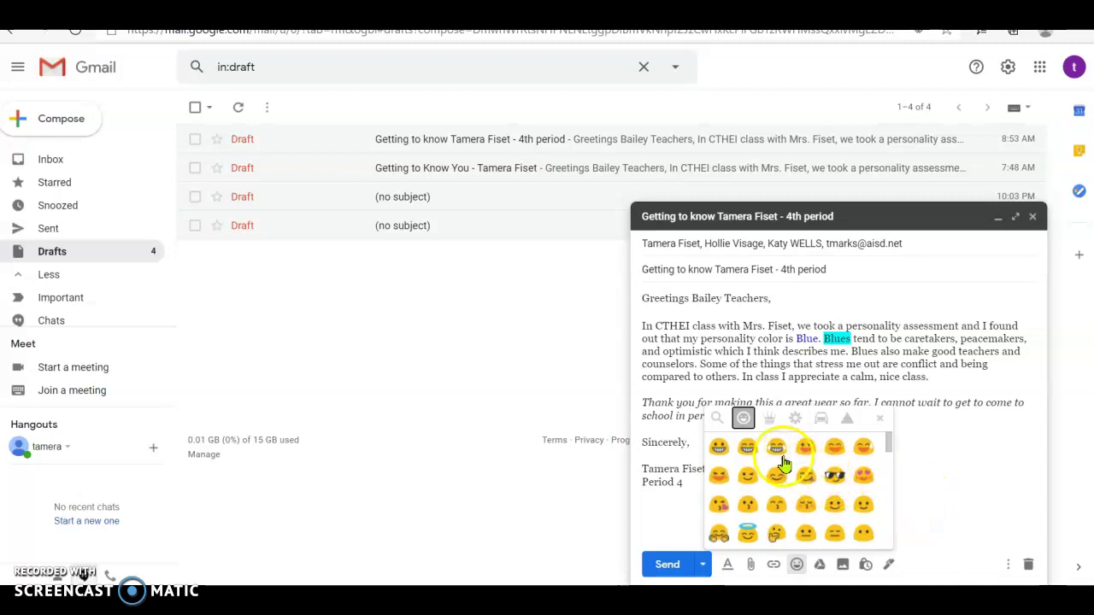
pyautogui.click(748, 447)
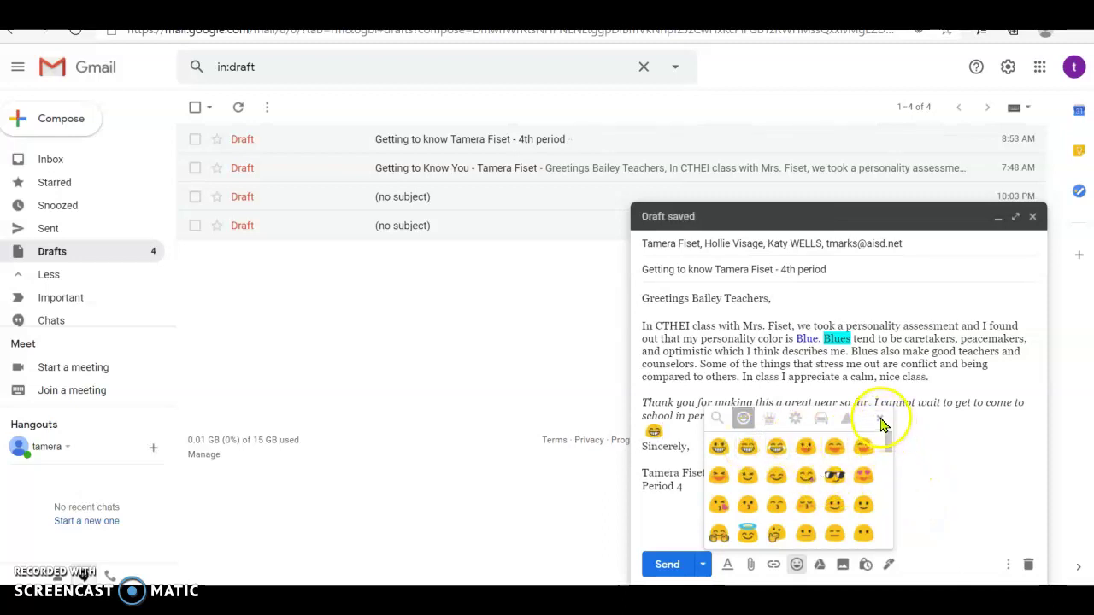
pyautogui.click(882, 422)
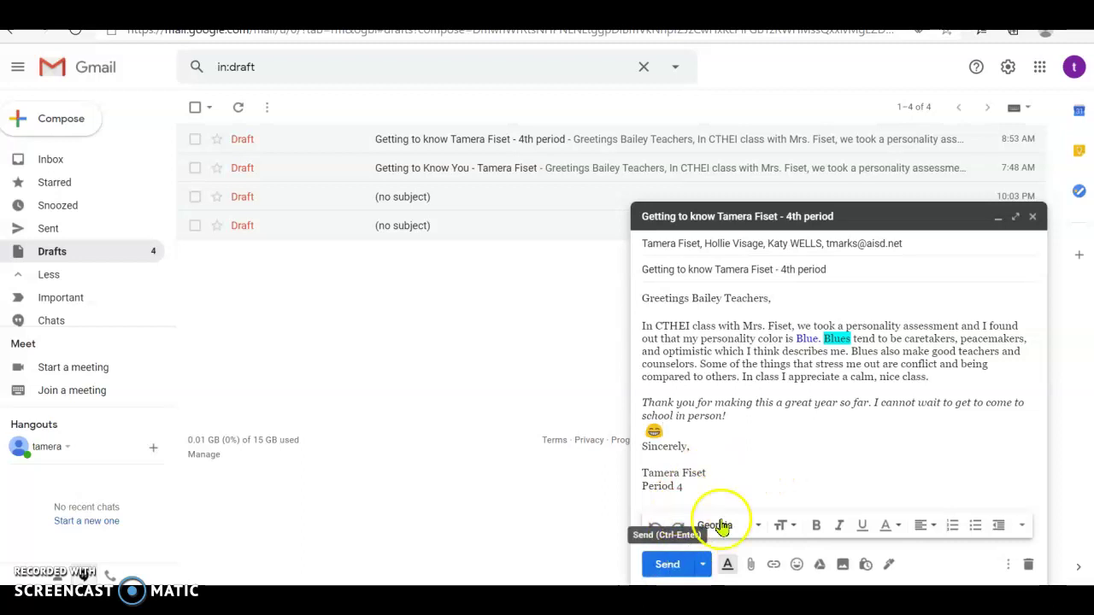
# - Remove the three teacher recipients, leaving one address, and send the email
pyautogui.click(899, 244)
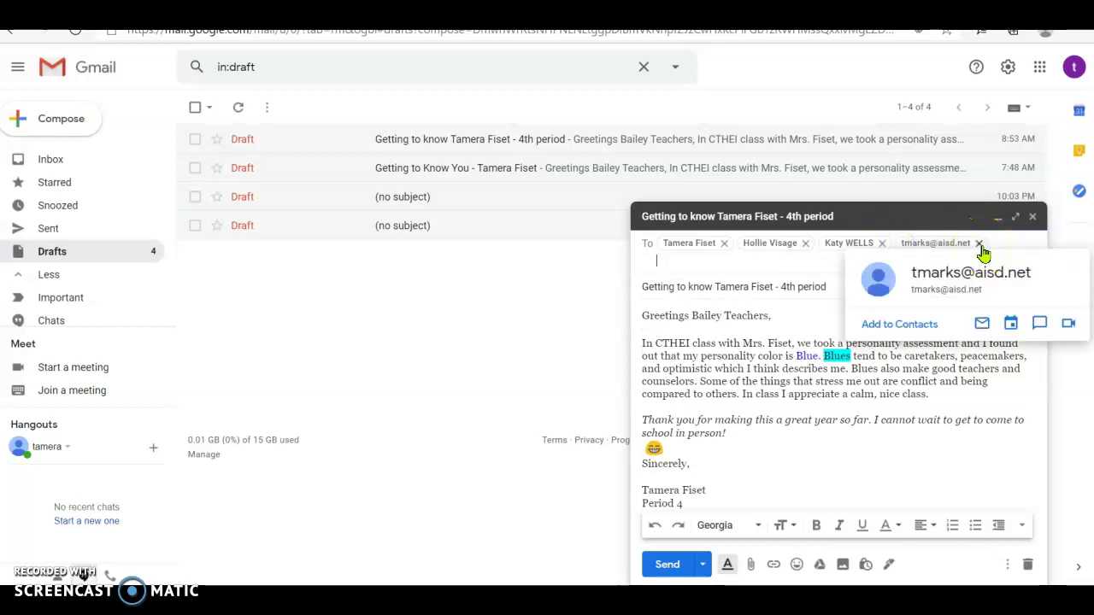
pyautogui.click(979, 244)
pyautogui.click(883, 245)
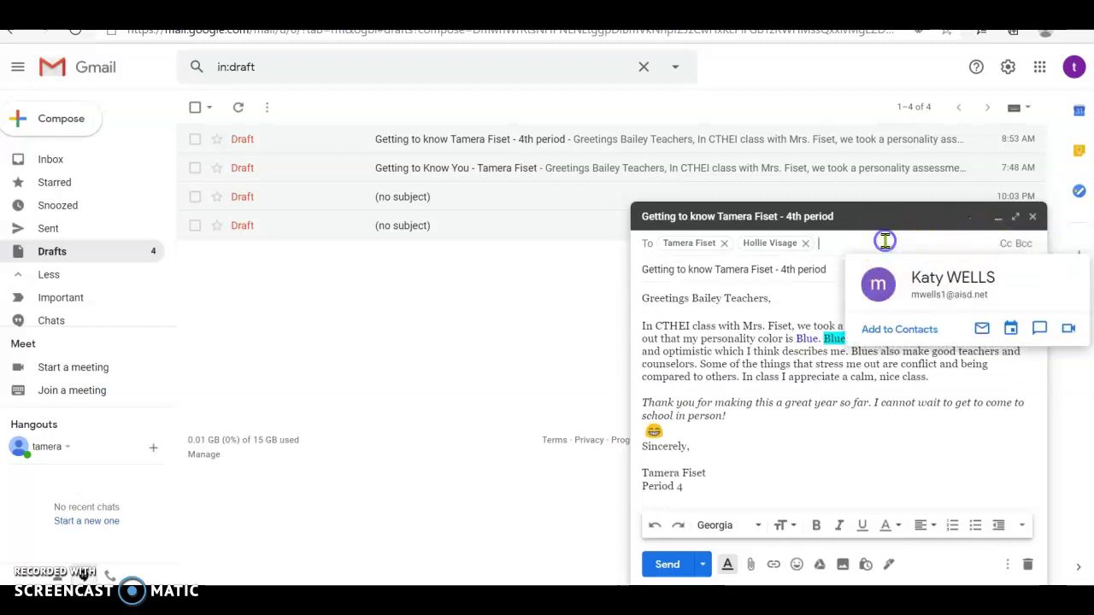
pyautogui.click(805, 244)
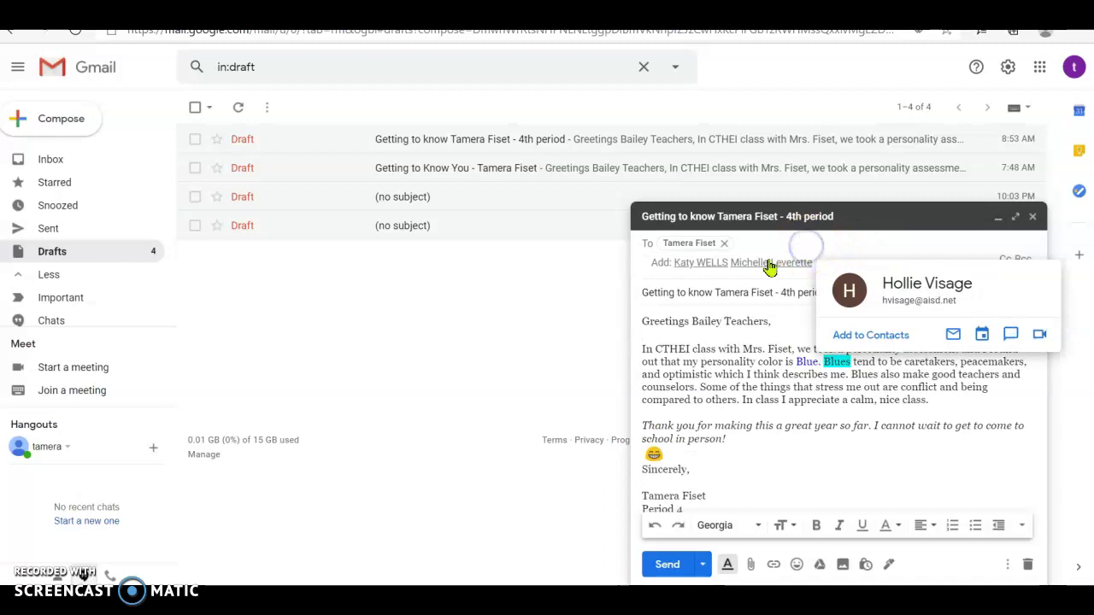
pyautogui.moveTo(706, 246)
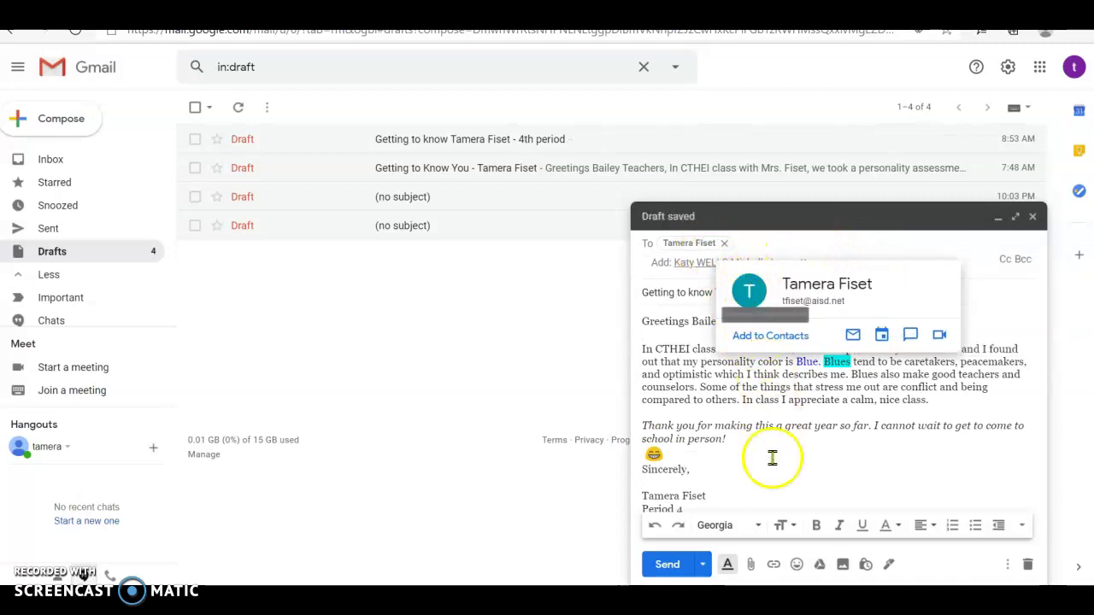
pyautogui.click(671, 565)
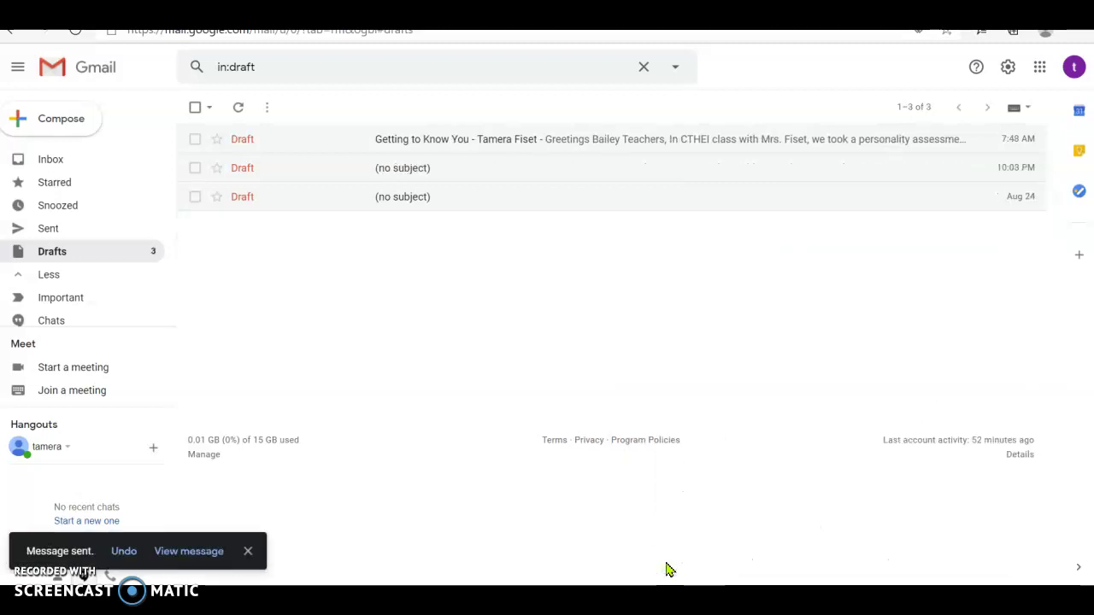
# - Confirm the 4th-period getting-to-know email tops the Sent folder, then start a new message
pyautogui.click(44, 231)
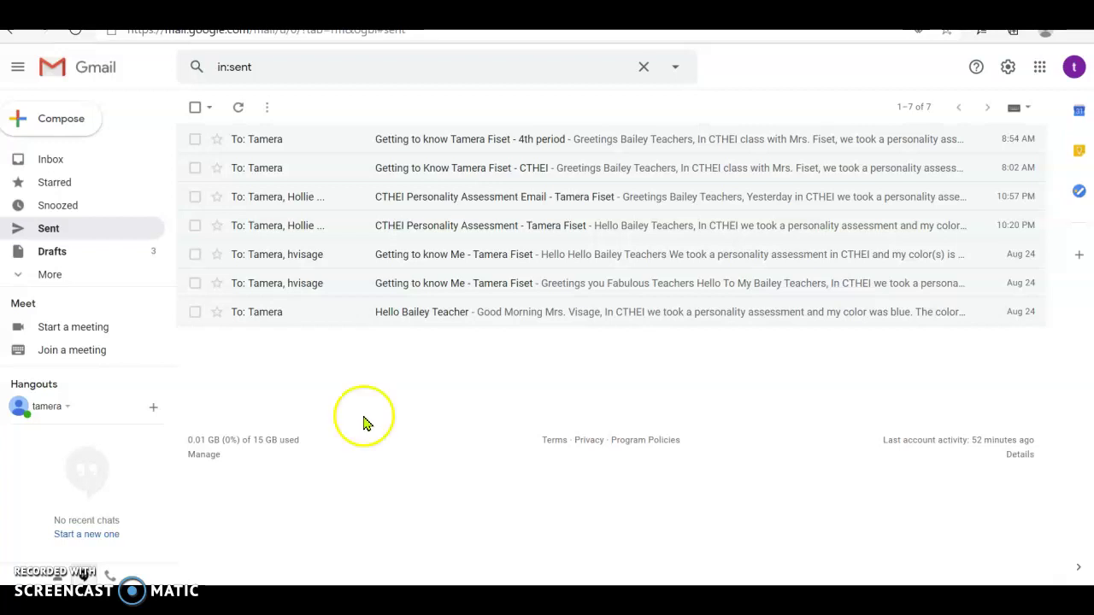
pyautogui.click(53, 105)
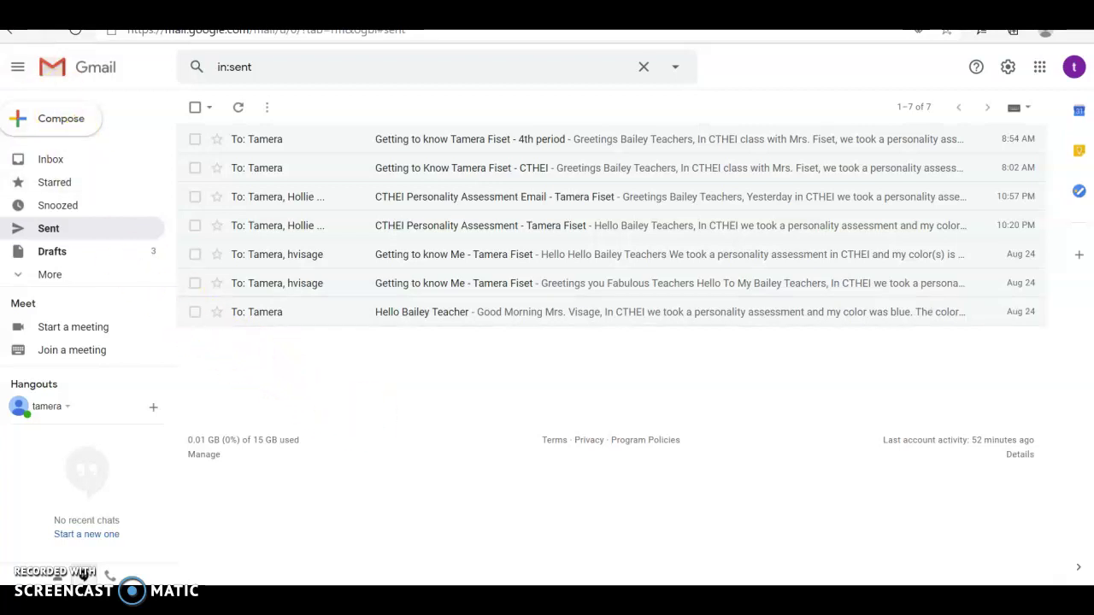